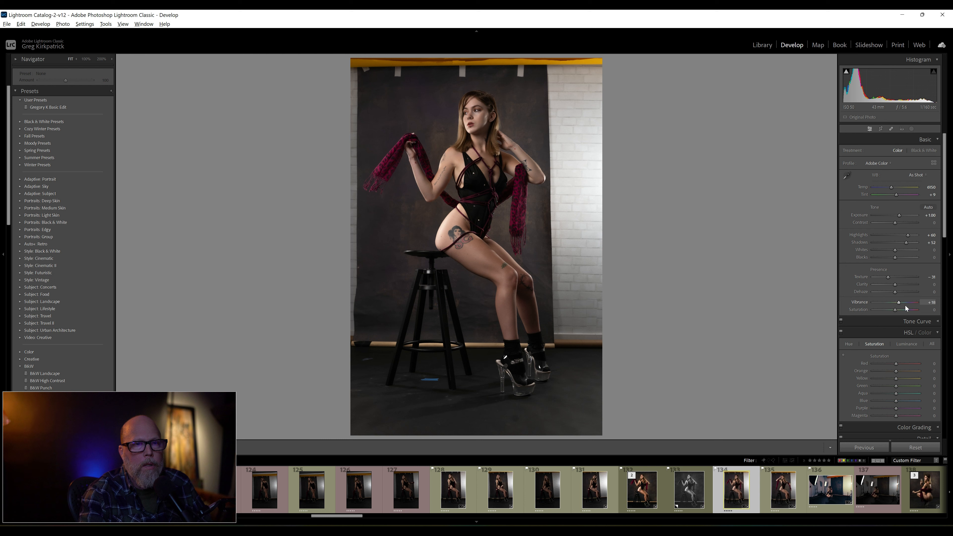
# Try a warmer white balance and restore the temperature to 6150
pyautogui.moveTo(945, 219)
pyautogui.mouseDown()
pyautogui.moveTo(945, 331)
pyautogui.moveTo(944, 209)
pyautogui.mouseUp()
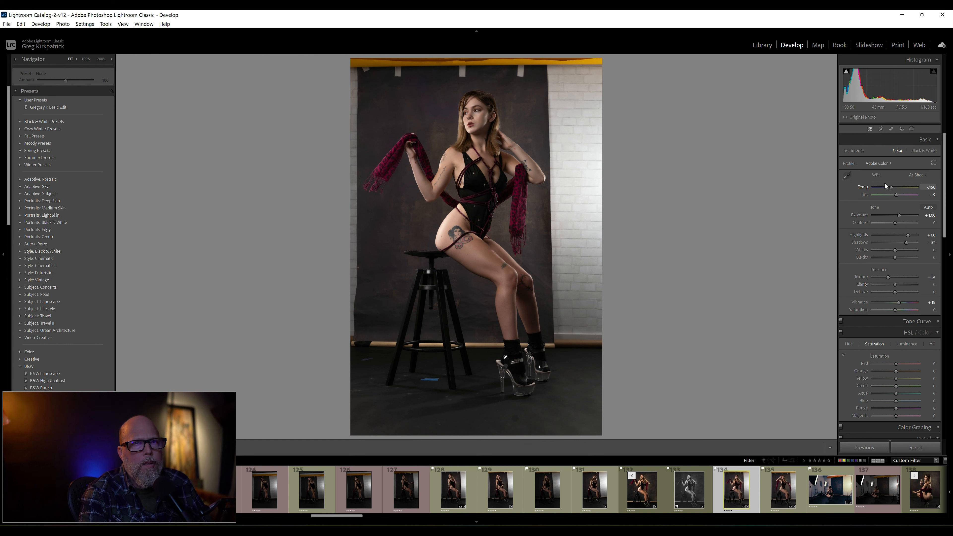
pyautogui.moveTo(892, 187); pyautogui.dragTo(893, 189)
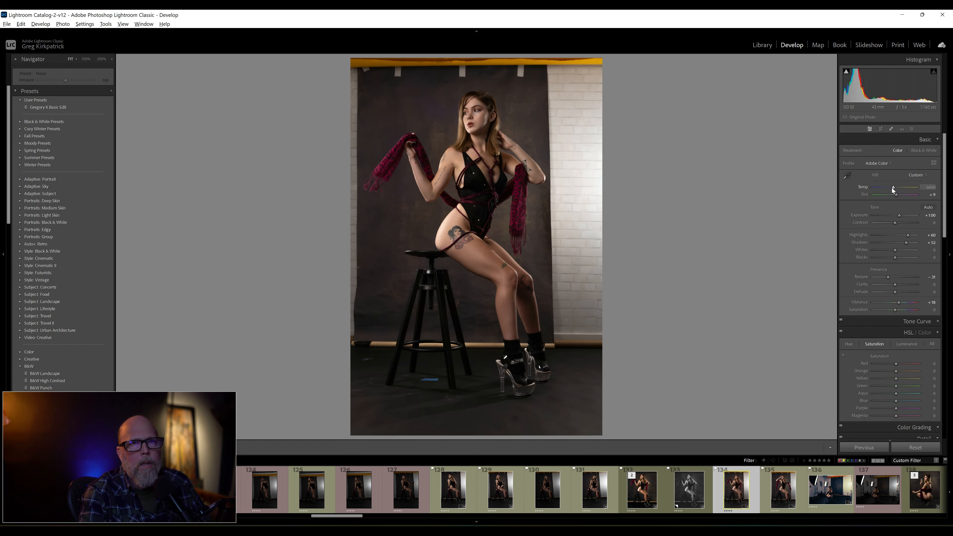
pyautogui.click(932, 187)
pyautogui.write('6150')
pyautogui.press('Return')
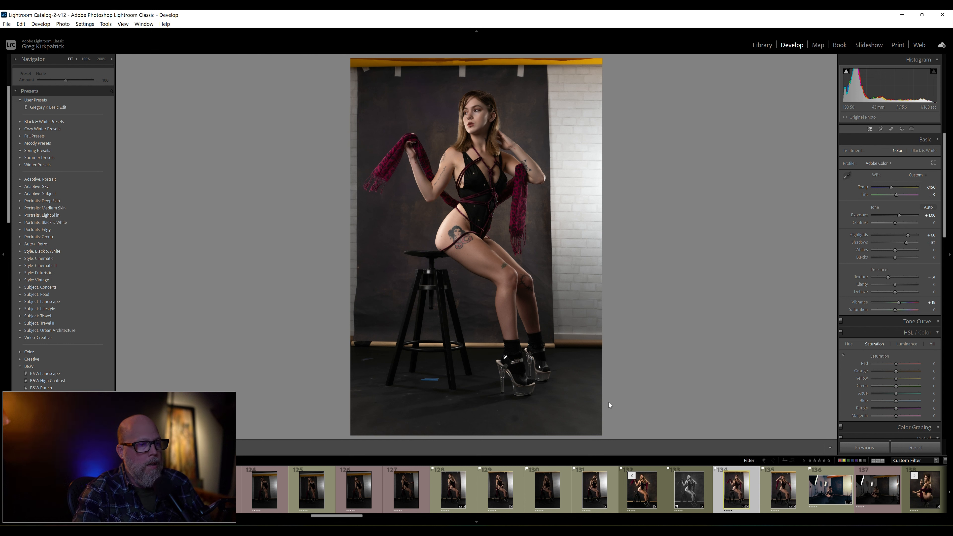
# Switch to Photoshop and show the whole DSA06144.ARW photo
pyautogui.moveTo(605, 531)
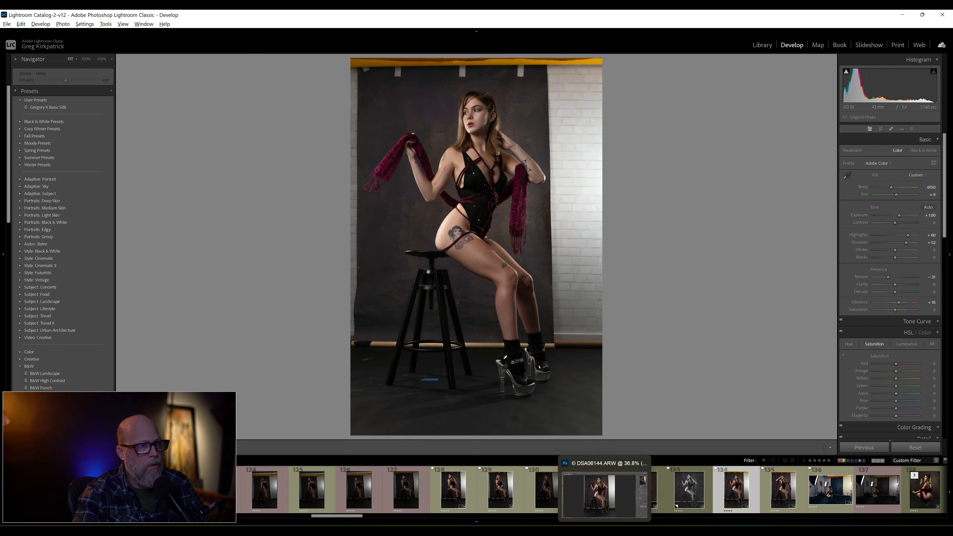
pyautogui.click(604, 496)
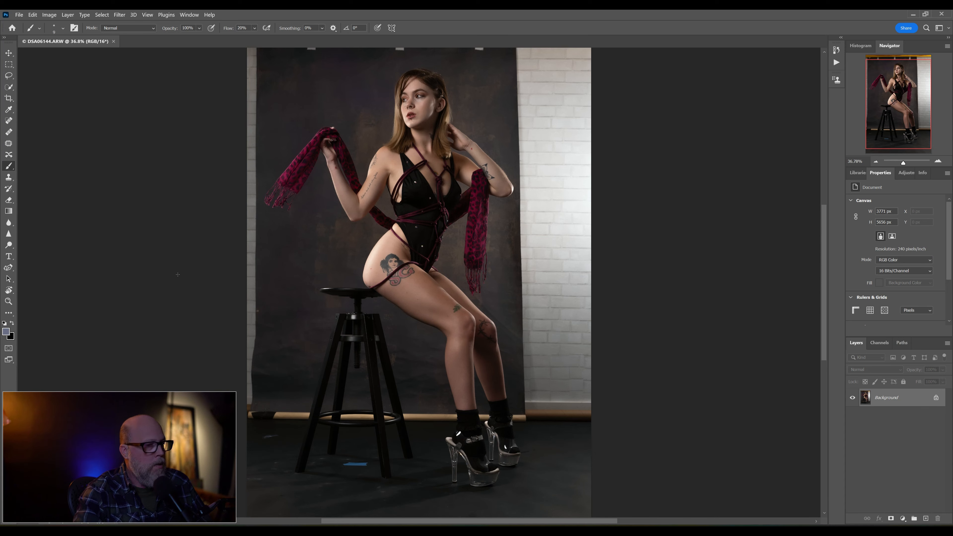
pyautogui.hotkey('ctrl', '-')
pyautogui.hotkey('ctrl', '-')
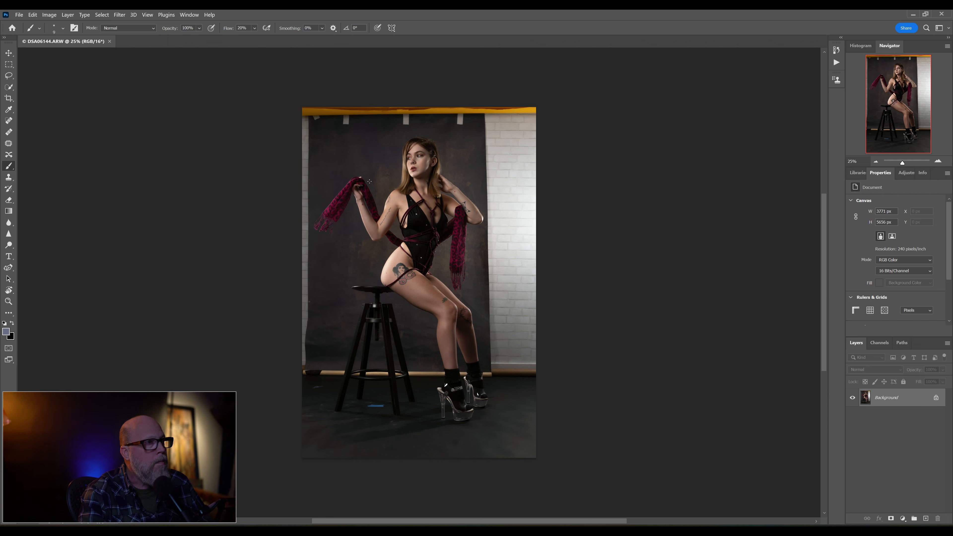
# Select a full-width strip across the photo's top edge and fill it with Content-Aware to remove the yellow band and tape, clearing the selection
pyautogui.scroll(5, 370, 182)
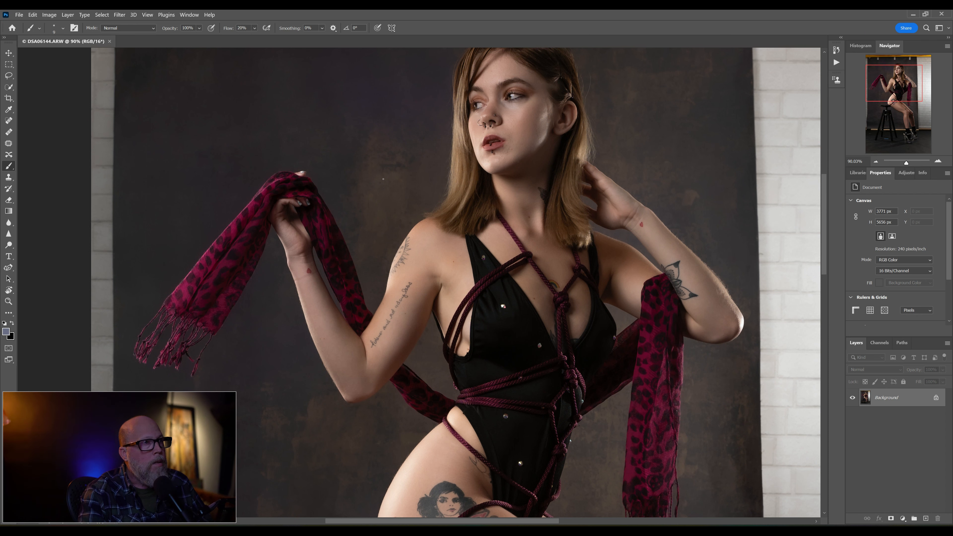
pyautogui.scroll(-3, 384, 178)
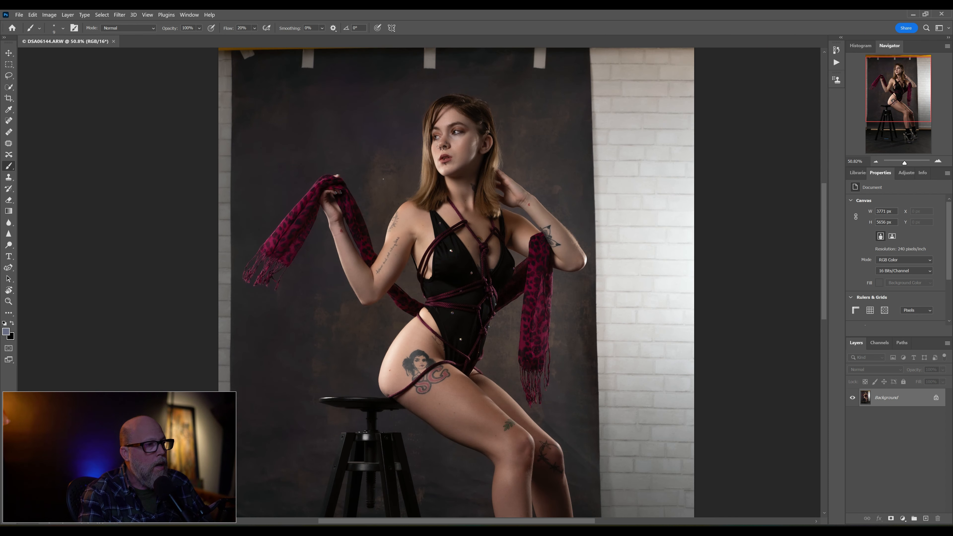
pyautogui.scroll(-2, 383, 179)
pyautogui.scroll(-1, 383, 179)
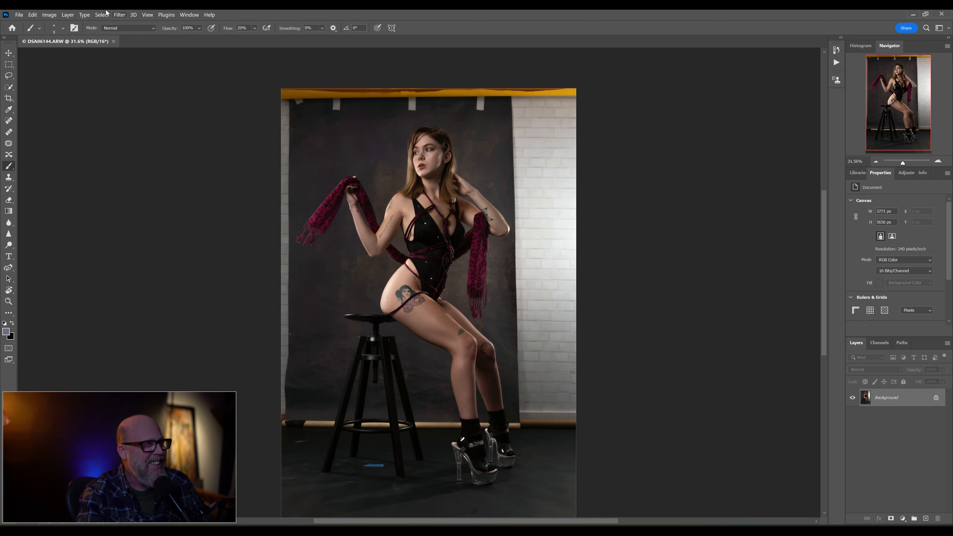
pyautogui.scroll(-1, 418, 287)
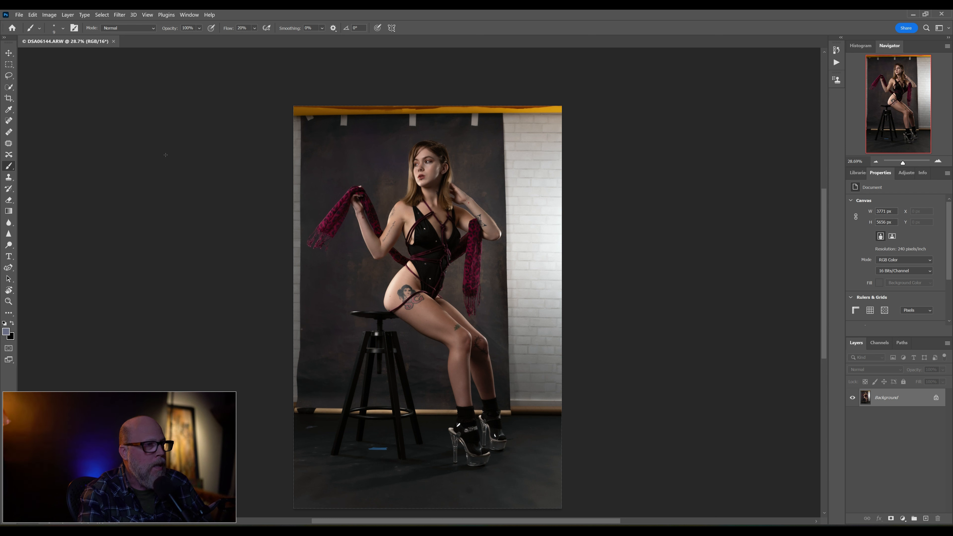
pyautogui.click(9, 65)
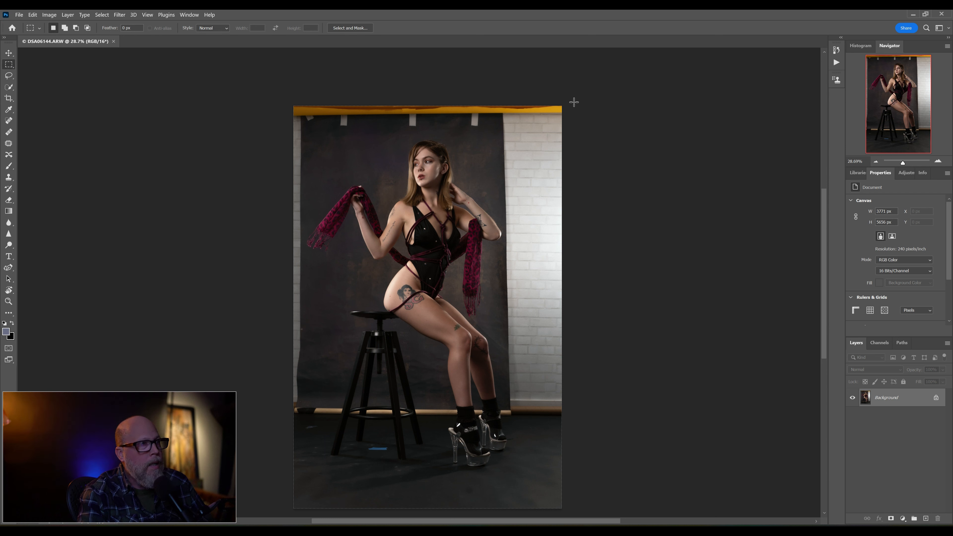
pyautogui.moveTo(574, 101); pyautogui.dragTo(264, 128)
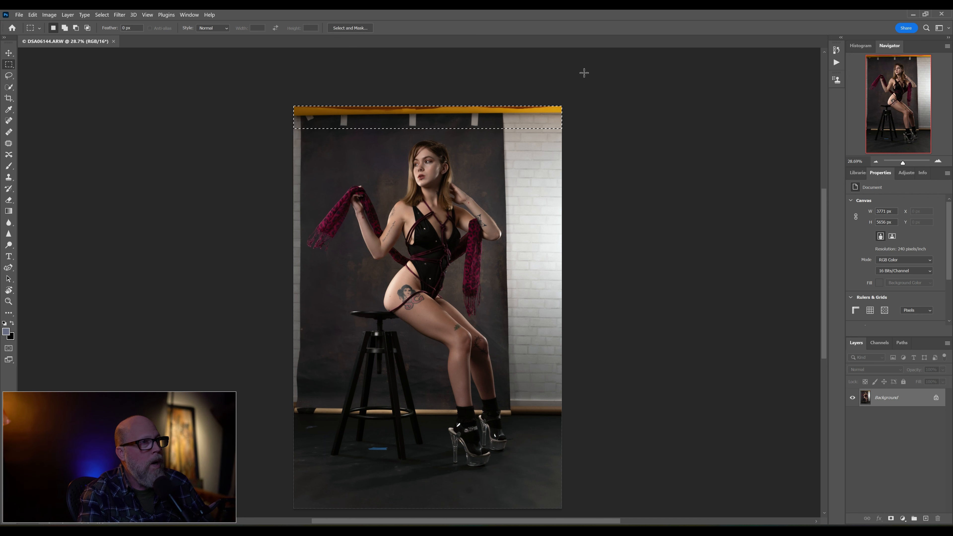
pyautogui.rightClick(393, 118)
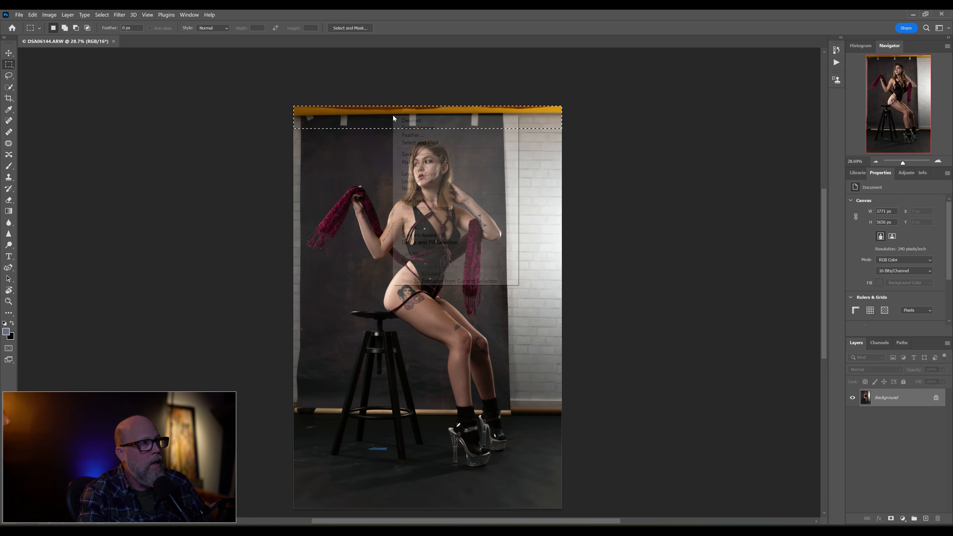
pyautogui.click(427, 220)
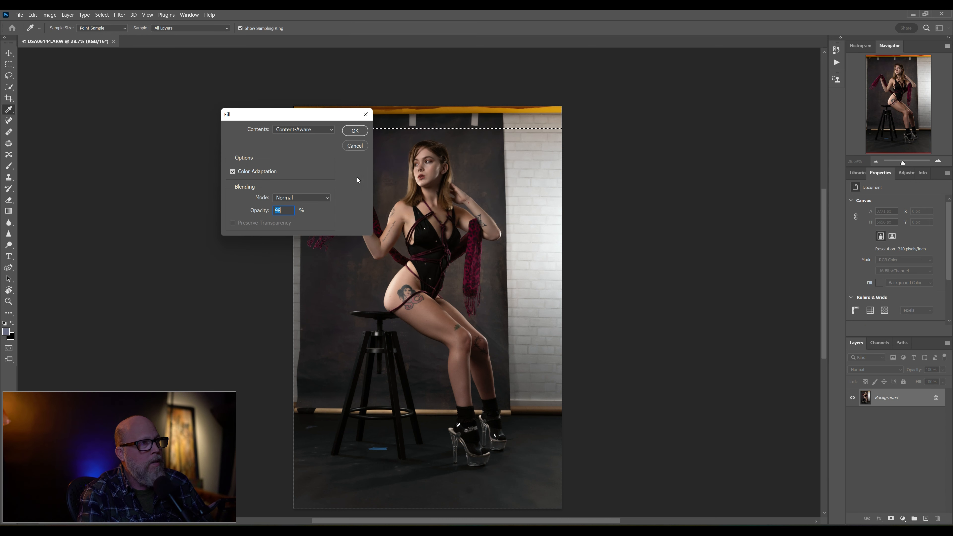
pyautogui.click(355, 131)
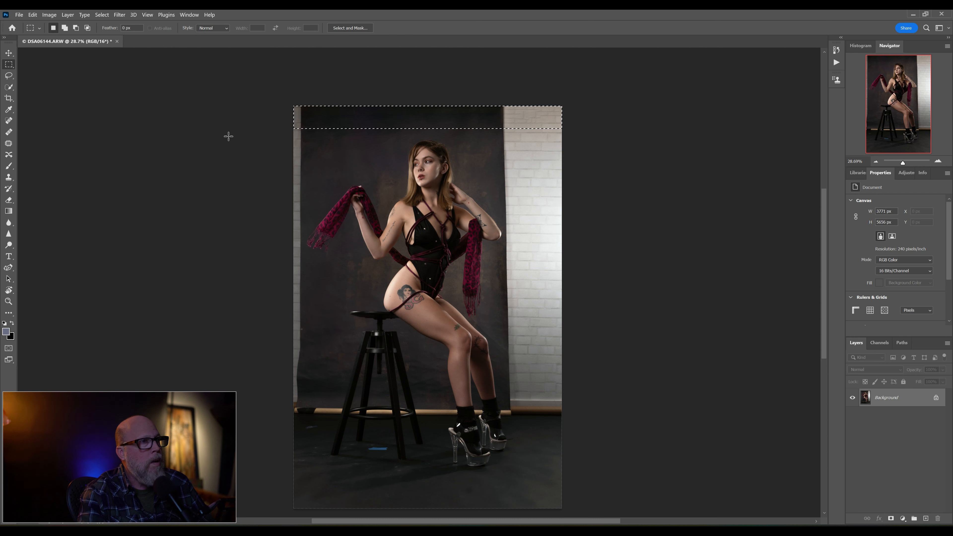
pyautogui.hotkey('ctrl', 'd')
# Select the narrow wall strip along the photo's left edge down to the floor, fill it with Content-Aware, and deselect
pyautogui.moveTo(294, 107); pyautogui.dragTo(303, 421)
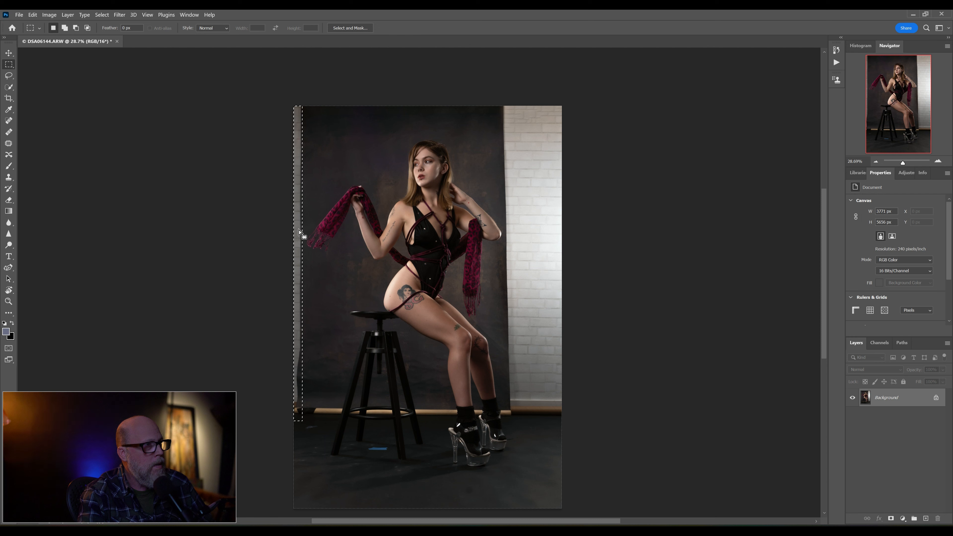
pyautogui.rightClick(299, 230)
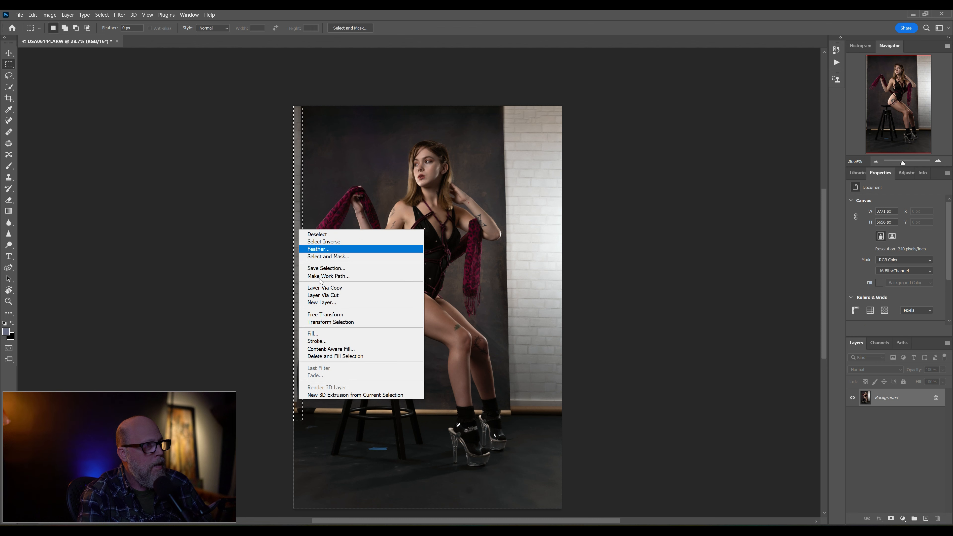
pyautogui.click(319, 334)
pyautogui.click(355, 131)
pyautogui.press('m')
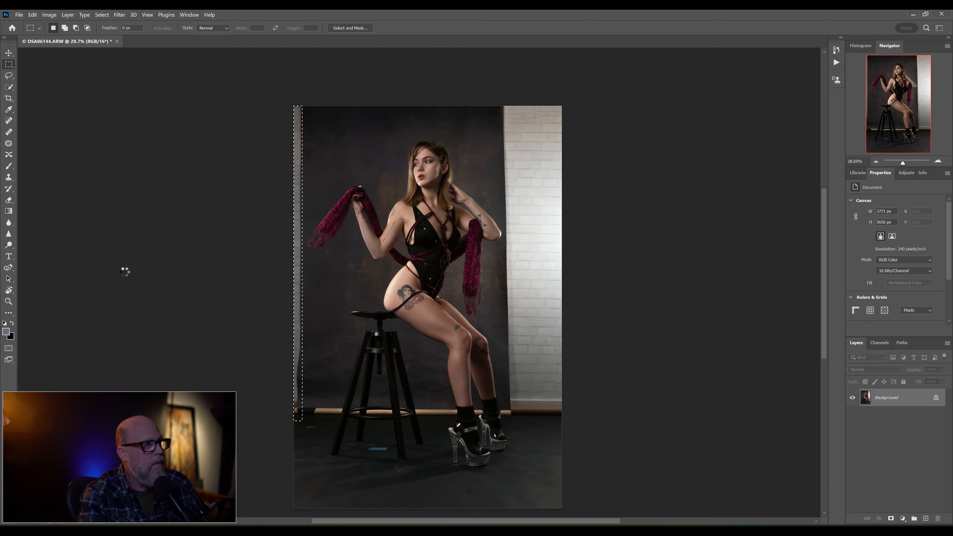
pyautogui.hotkey('ctrl', 'd')
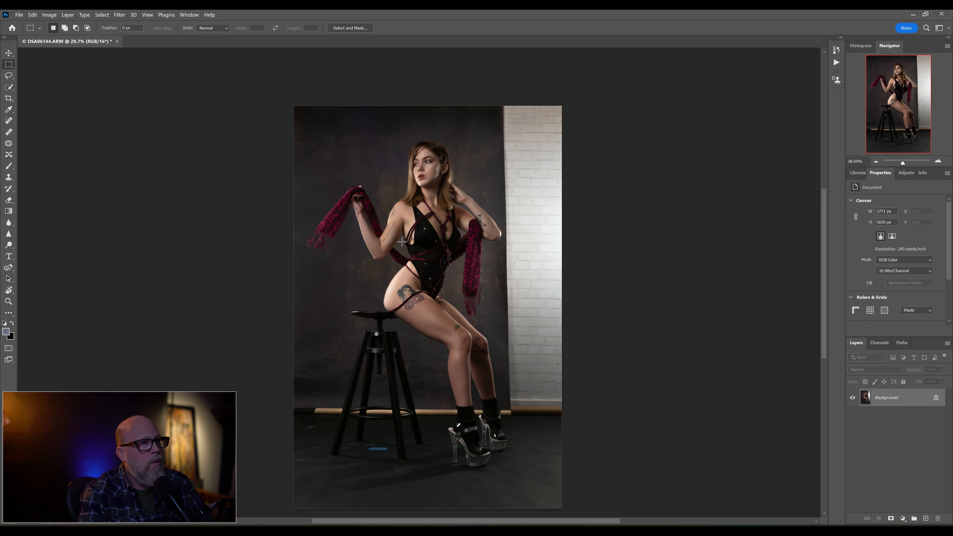
# Outline the white brick wall beside the backdrop, including the floor edge below it, with a freehand Lasso selection
pyautogui.moveTo(575, 424); pyautogui.dragTo(506, 88)
pyautogui.click(622, 161)
pyautogui.click(10, 78)
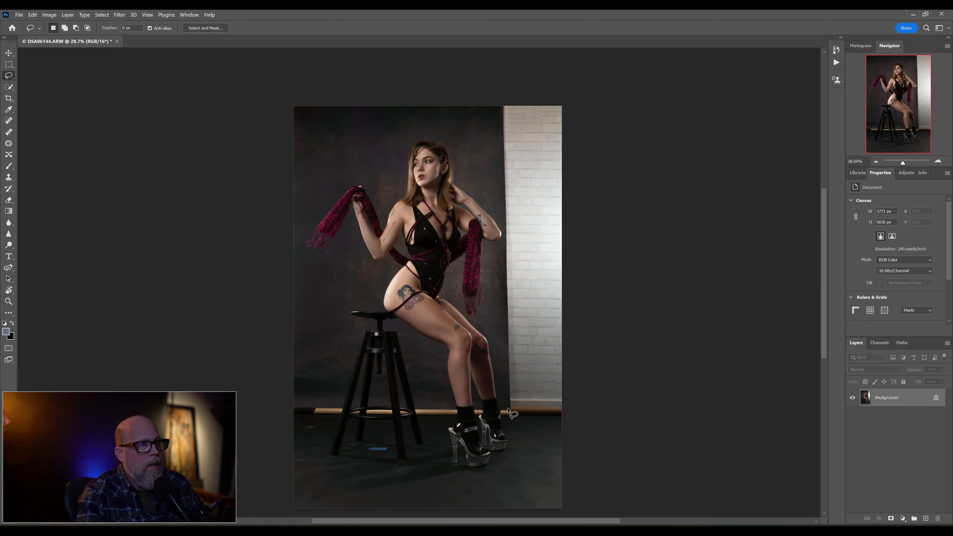
pyautogui.moveTo(503, 104)
pyautogui.mouseDown()
pyautogui.moveTo(505, 416)
pyautogui.moveTo(513, 425)
pyautogui.moveTo(573, 425)
pyautogui.moveTo(623, 262)
pyautogui.moveTo(636, 140)
pyautogui.moveTo(630, 87)
pyautogui.mouseUp()
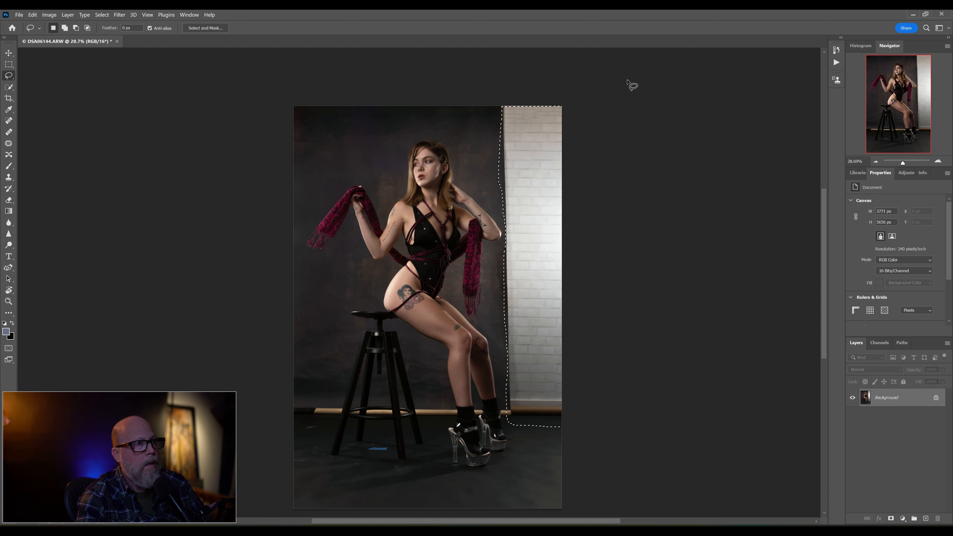
# Try a standard Content-Aware fill on the selected brick wall and undo the fill
pyautogui.rightClick(528, 146)
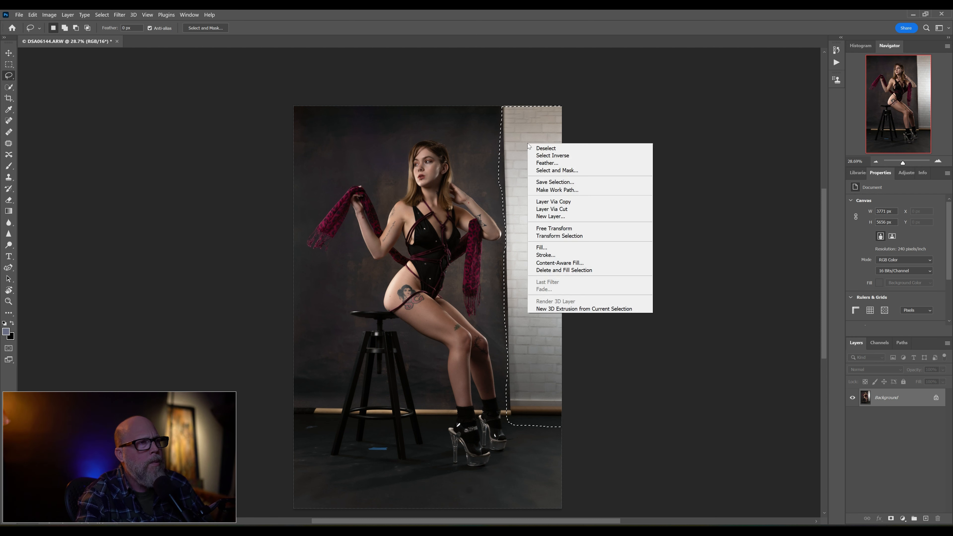
pyautogui.click(555, 248)
pyautogui.click(352, 131)
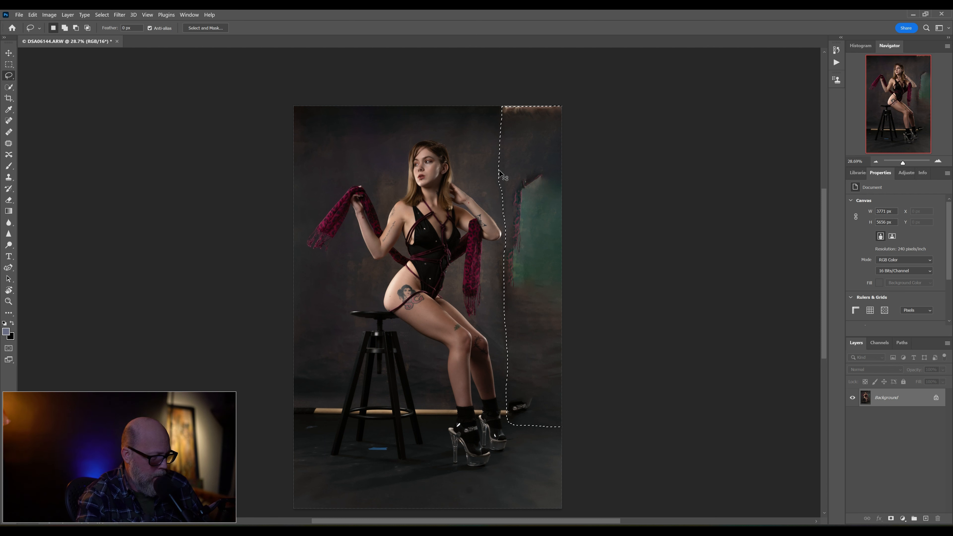
pyautogui.hotkey('ctrl', 'z')
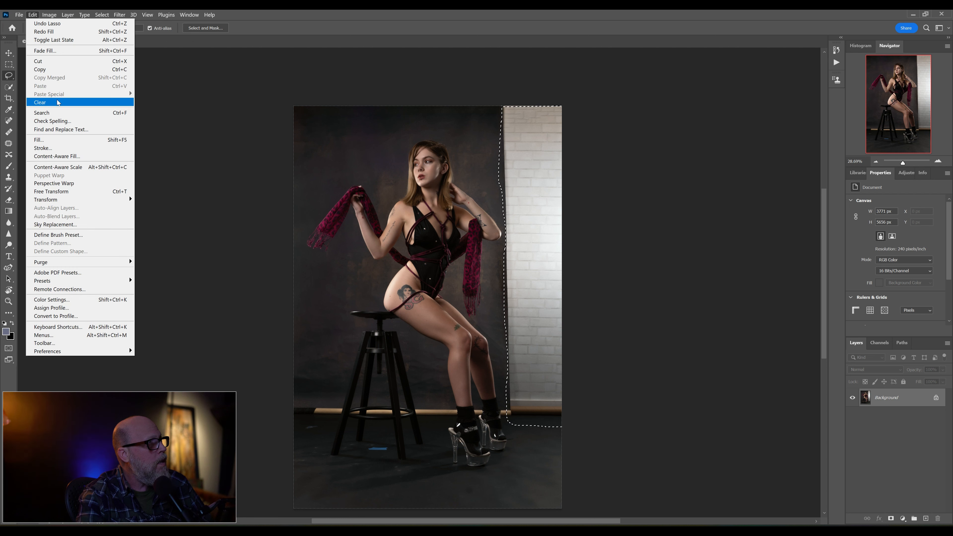
# Replace the selected brick wall using Content-Aware Fill with a custom sampling area over the adjacent backdrop and floor, and deselect
pyautogui.click(56, 156)
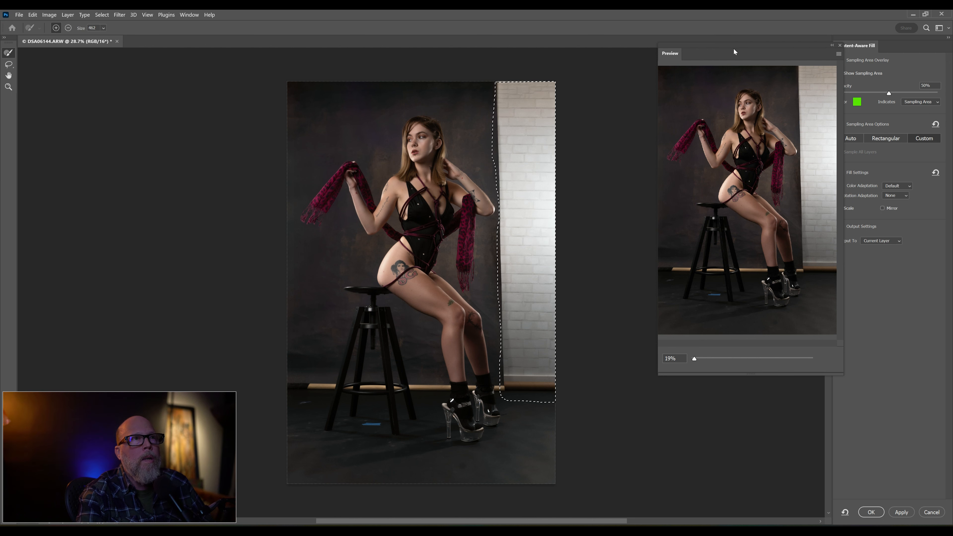
pyautogui.moveTo(759, 46)
pyautogui.mouseDown()
pyautogui.moveTo(707, 39)
pyautogui.moveTo(717, 31)
pyautogui.mouseUp()
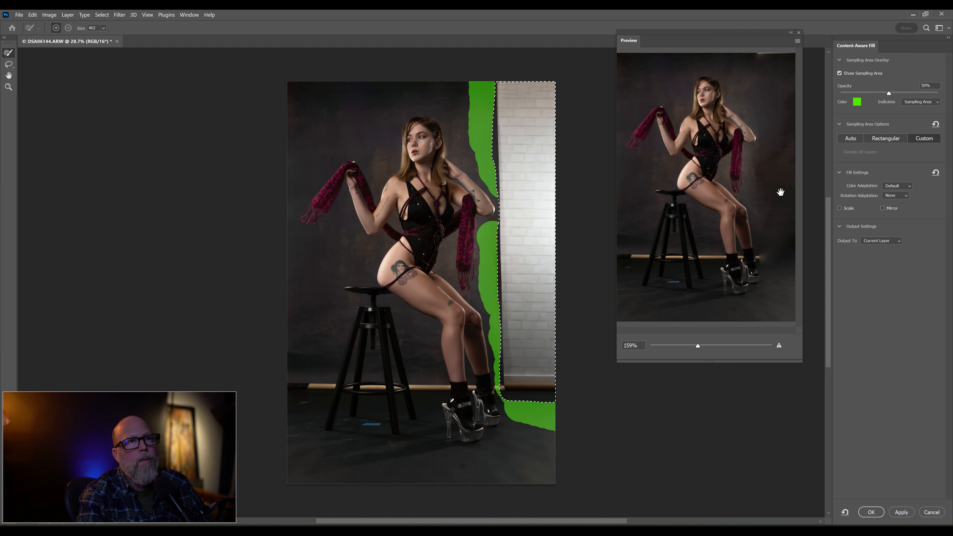
pyautogui.moveTo(473, 96); pyautogui.dragTo(479, 97)
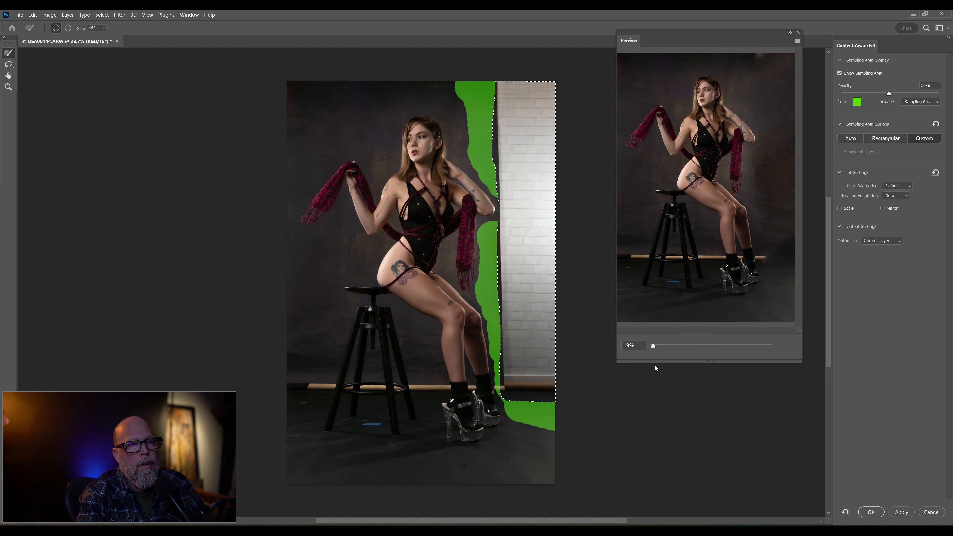
pyautogui.click(871, 513)
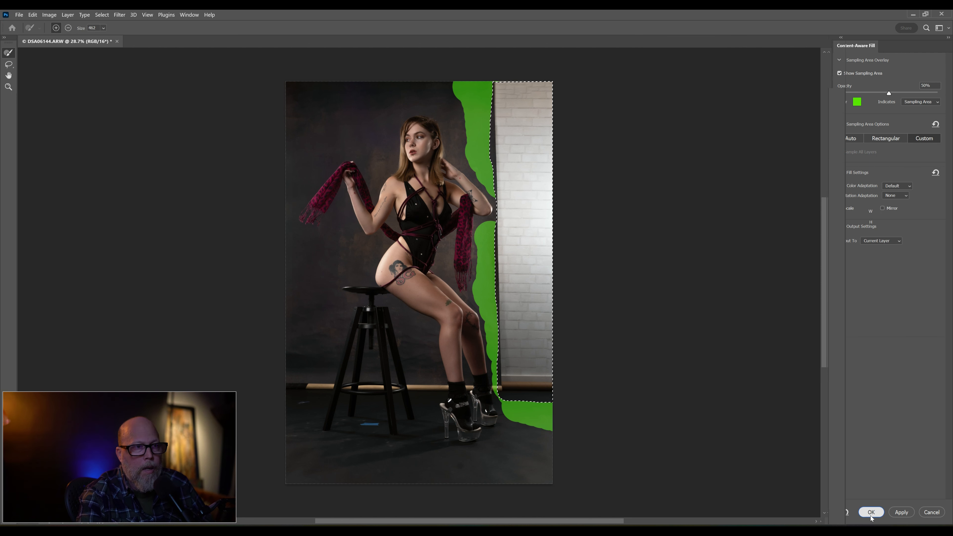
pyautogui.hotkey('ctrl', 'd')
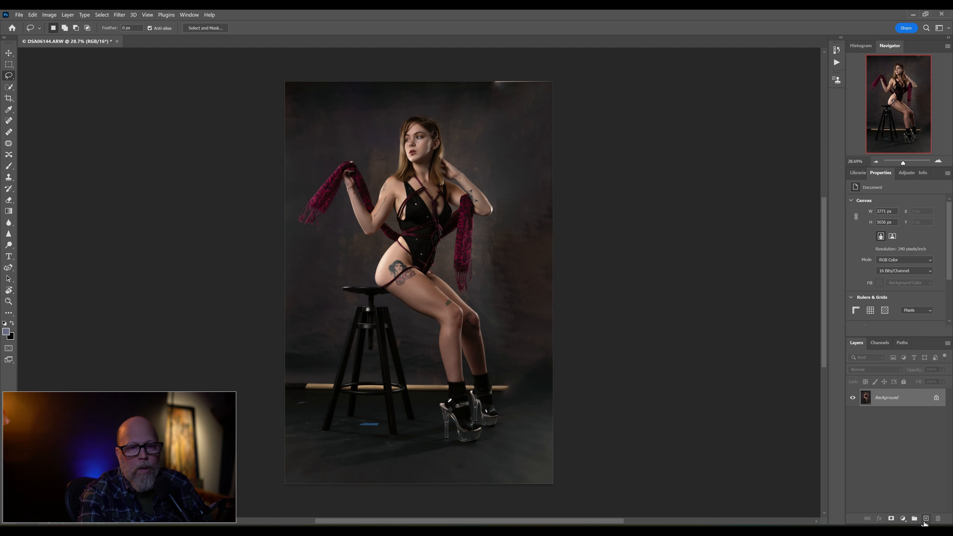
# Duplicate the background layer and remove the white streak at the photo's upper-right edge using the Clone Stamp at 30% flow
pyautogui.hotkey('ctrl', 'j')
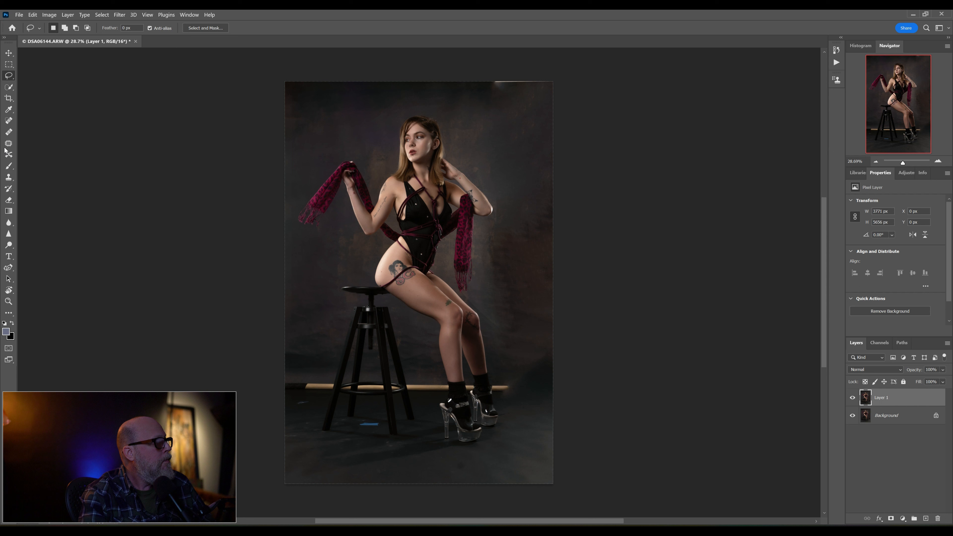
pyautogui.click(9, 178)
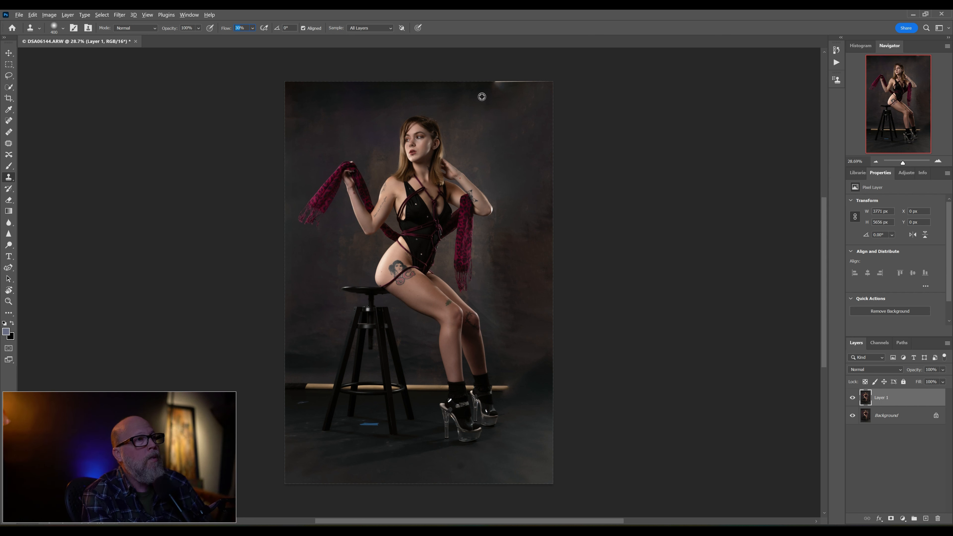
pyautogui.moveTo(490, 87)
pyautogui.mouseDown()
pyautogui.moveTo(548, 85)
pyautogui.moveTo(484, 84)
pyautogui.moveTo(589, 85)
pyautogui.mouseUp()
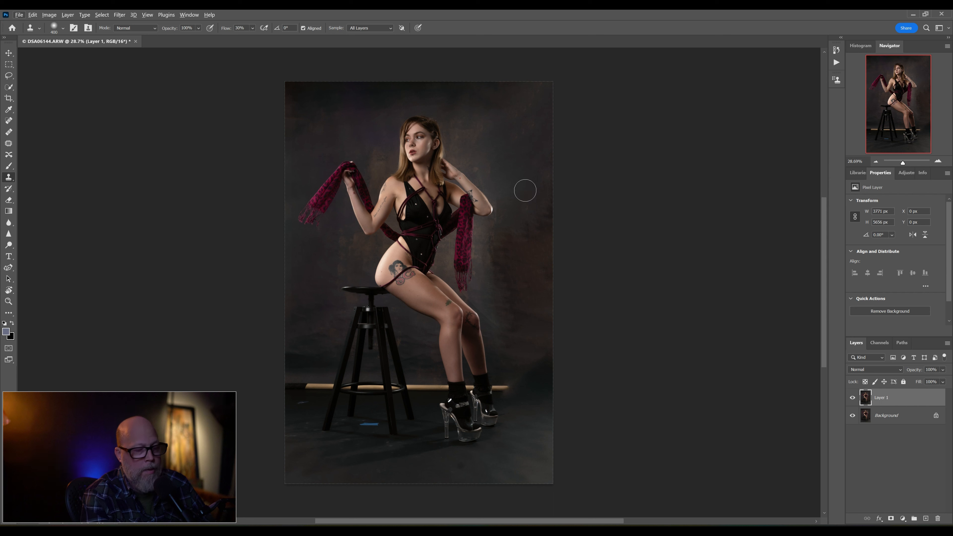
# Enlarge the Clone Stamp brush and even out the filled backdrop to the right of the model, sampling nearby texture
pyautogui.press(']')
pyautogui.press(']')
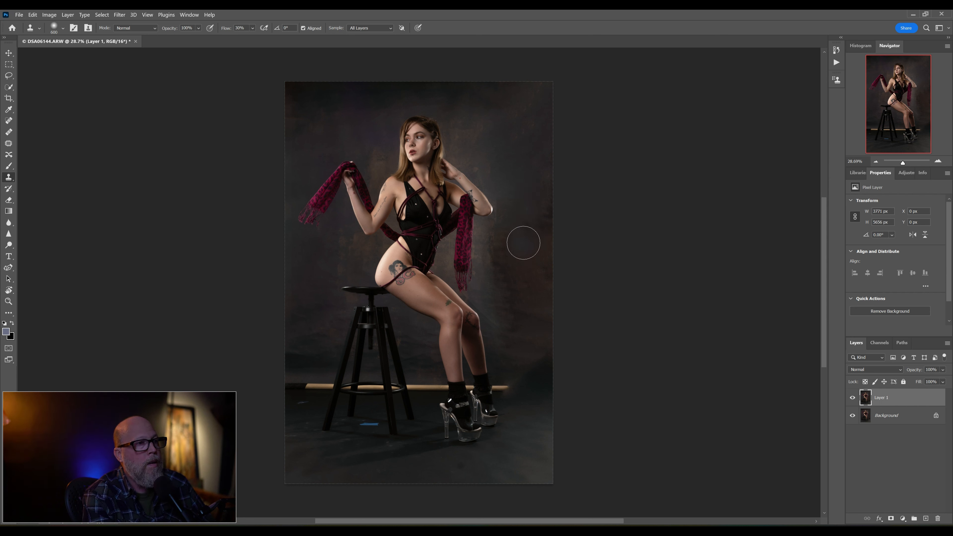
pyautogui.moveTo(549, 247)
pyautogui.mouseDown()
pyautogui.moveTo(545, 284)
pyautogui.moveTo(545, 251)
pyautogui.moveTo(552, 264)
pyautogui.moveTo(502, 249)
pyautogui.moveTo(498, 305)
pyautogui.moveTo(542, 315)
pyautogui.moveTo(550, 227)
pyautogui.mouseUp()
pyautogui.keyDown('alt'); pyautogui.click(523, 200); pyautogui.keyUp('alt')
pyautogui.keyDown('alt'); pyautogui.click(520, 258); pyautogui.keyUp('alt')
pyautogui.keyDown('alt'); pyautogui.click(526, 333); pyautogui.keyUp('alt')
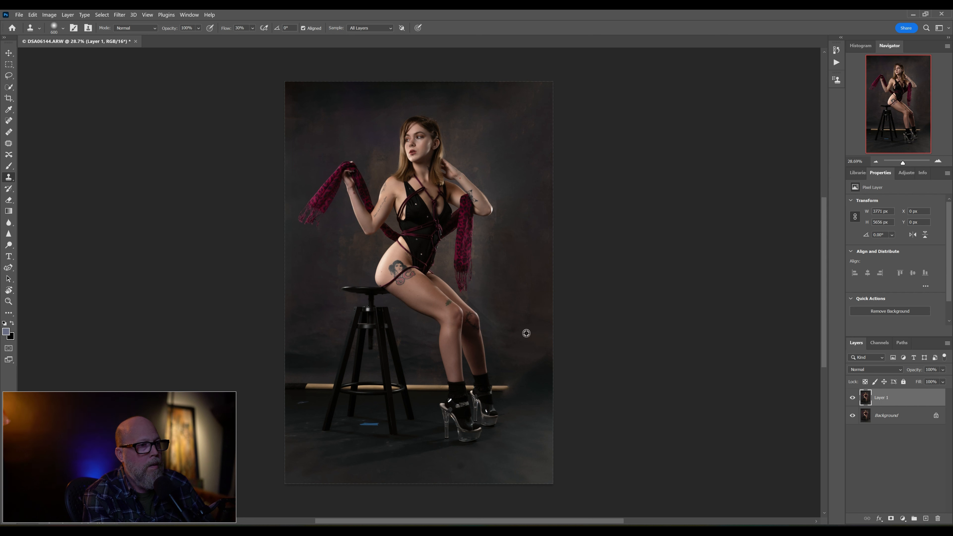
# Try cloning adjacent backdrop texture over the dark area to the right of the model's knees, and undo the strokes
pyautogui.keyDown('alt'); pyautogui.click(505, 305); pyautogui.keyUp('alt')
pyautogui.moveTo(532, 321)
pyautogui.mouseDown()
pyautogui.moveTo(557, 327)
pyautogui.moveTo(511, 339)
pyautogui.mouseUp()
pyautogui.click(511, 339)
pyautogui.hotkey('ctrl', 'z')
pyautogui.hotkey('ctrl', 'z')
# Blend the backdrop right of the model's lower legs down to the wooden pole with the Clone Stamp, resampling nearby texture
pyautogui.moveTo(533, 321)
pyautogui.mouseDown()
pyautogui.moveTo(515, 324)
pyautogui.moveTo(550, 330)
pyautogui.mouseUp()
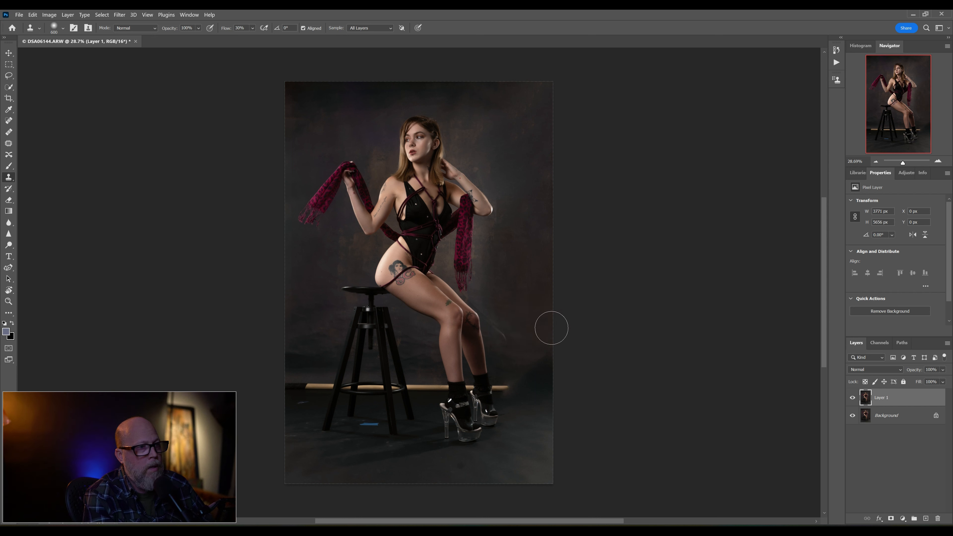
pyautogui.press('[')
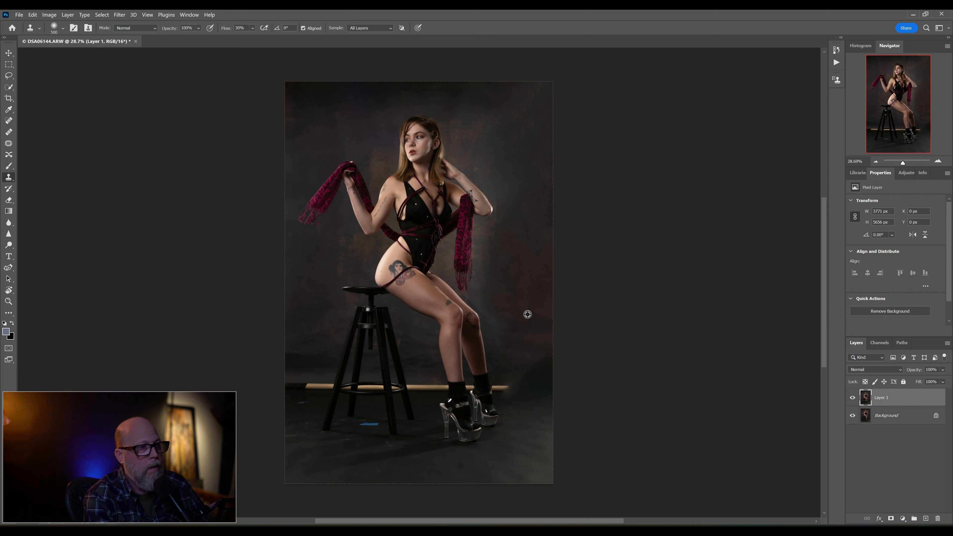
pyautogui.keyDown('alt'); pyautogui.click(528, 314); pyautogui.keyUp('alt')
pyautogui.moveTo(521, 324)
pyautogui.mouseDown()
pyautogui.moveTo(517, 349)
pyautogui.moveTo(547, 350)
pyautogui.moveTo(527, 357)
pyautogui.moveTo(562, 369)
pyautogui.moveTo(534, 354)
pyautogui.moveTo(556, 367)
pyautogui.moveTo(530, 369)
pyautogui.mouseUp()
pyautogui.keyDown('alt'); pyautogui.click(521, 343); pyautogui.keyUp('alt')
pyautogui.keyDown('alt'); pyautogui.click(534, 348); pyautogui.keyUp('alt')
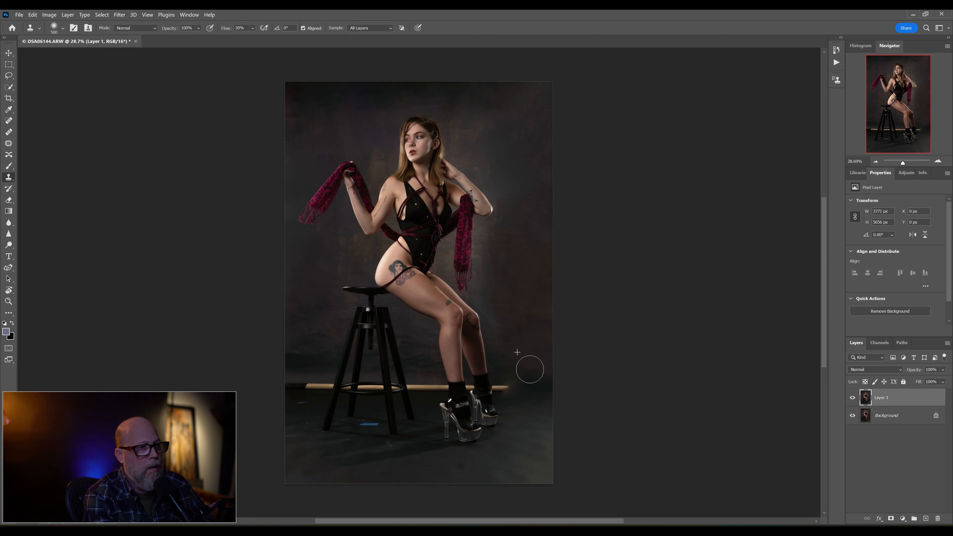
pyautogui.keyDown('alt'); pyautogui.click(521, 347); pyautogui.keyUp('alt')
pyautogui.moveTo(526, 376)
pyautogui.mouseDown()
pyautogui.moveTo(569, 383)
pyautogui.moveTo(528, 376)
pyautogui.moveTo(536, 394)
pyautogui.moveTo(554, 392)
pyautogui.moveTo(525, 381)
pyautogui.moveTo(549, 464)
pyautogui.moveTo(512, 384)
pyautogui.mouseUp()
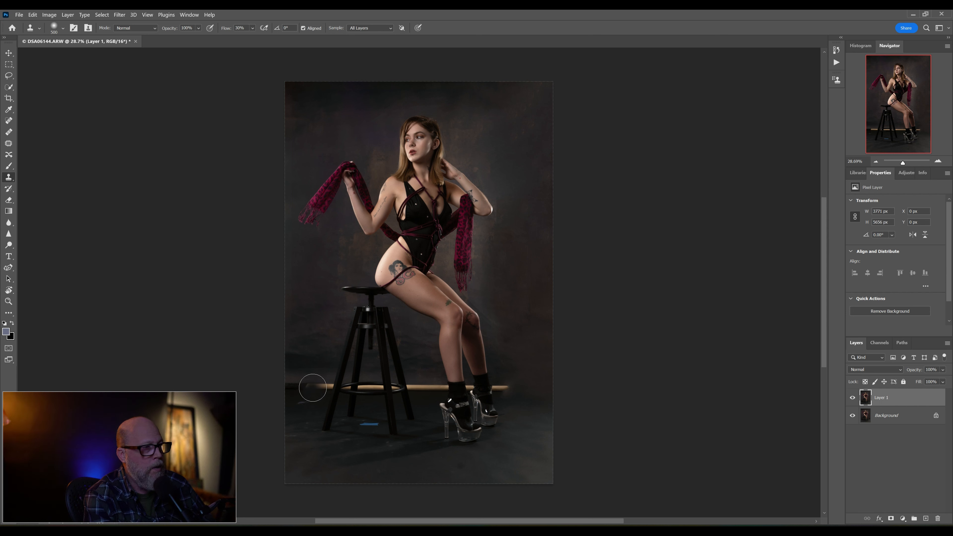
# Reduce the Clone Stamp brush to 250 px and extend the wooden pole over its black end at the photo's left edge
pyautogui.press('[')
pyautogui.press('[')
pyautogui.press('[')
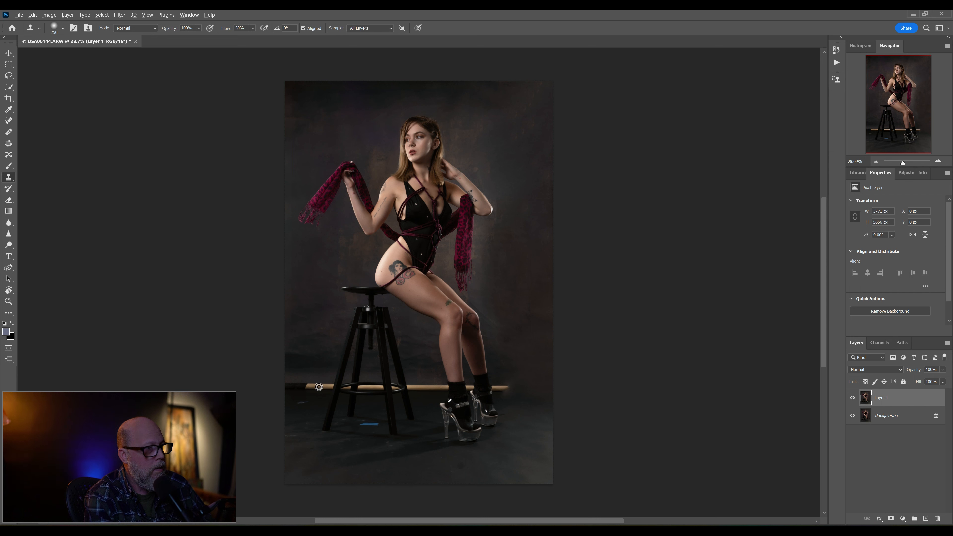
pyautogui.moveTo(319, 386)
pyautogui.mouseDown()
pyautogui.moveTo(280, 386)
pyautogui.moveTo(296, 385)
pyautogui.mouseUp()
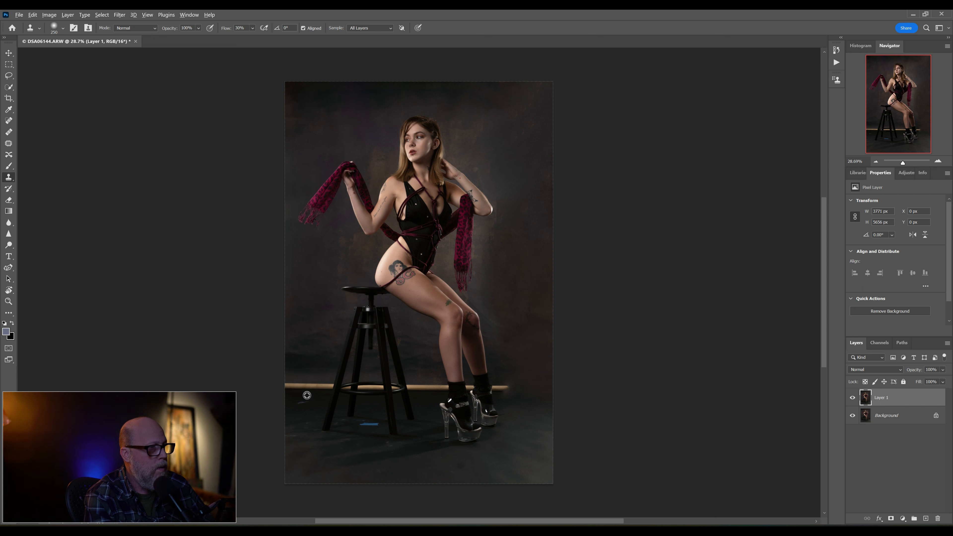
pyautogui.keyDown('alt'); pyautogui.click(306, 385); pyautogui.keyUp('alt')
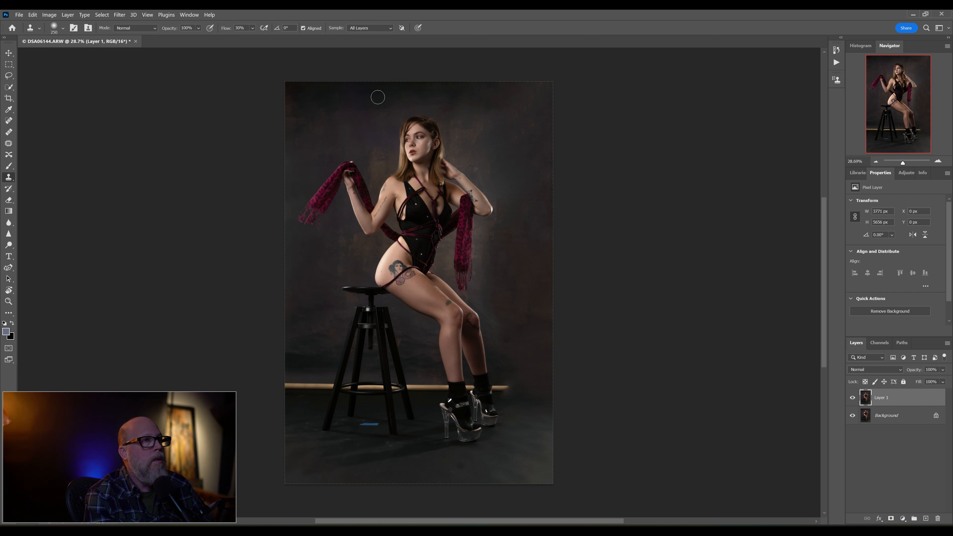
# Extend the wooden pole from beside the model's shoes toward the photo's right edge, cloning from the pole's middle section
pyautogui.keyDown('alt'); pyautogui.click(418, 388); pyautogui.keyUp('alt')
pyautogui.click(508, 389)
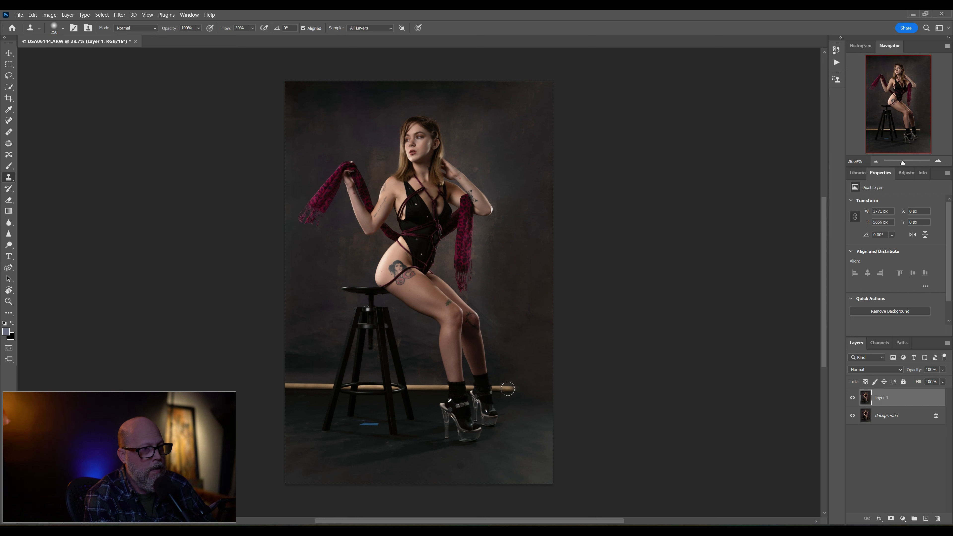
pyautogui.moveTo(507, 389); pyautogui.dragTo(534, 392)
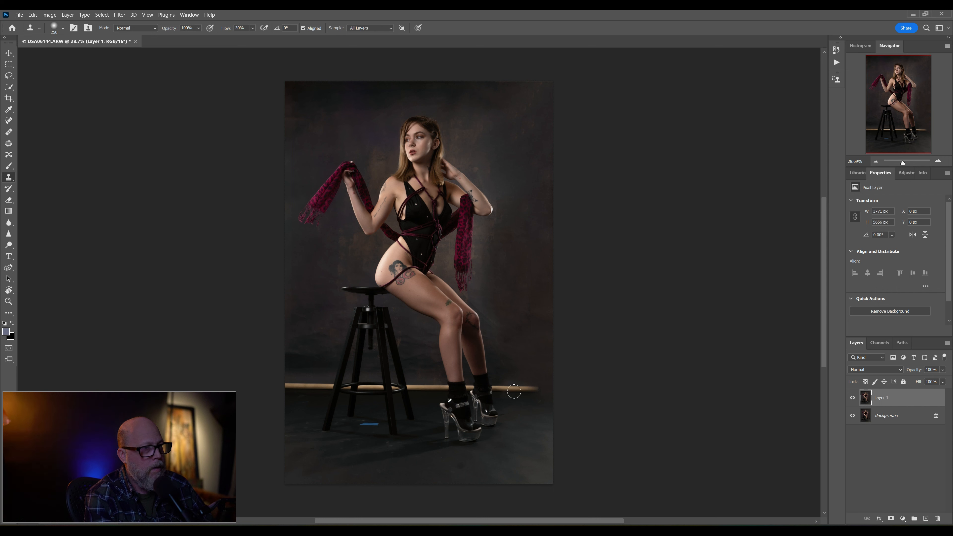
pyautogui.moveTo(535, 390)
pyautogui.mouseDown()
pyautogui.moveTo(562, 391)
pyautogui.moveTo(544, 391)
pyautogui.mouseUp()
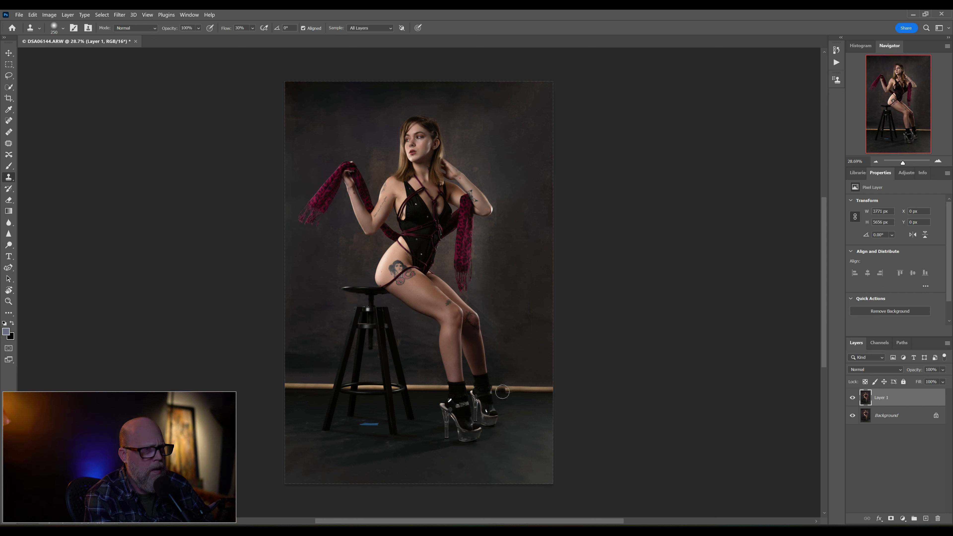
# Clean up the wooden pole's end at the photo's right edge and even out the floor just below it
pyautogui.keyDown('alt'); pyautogui.click(424, 390); pyautogui.keyUp('alt')
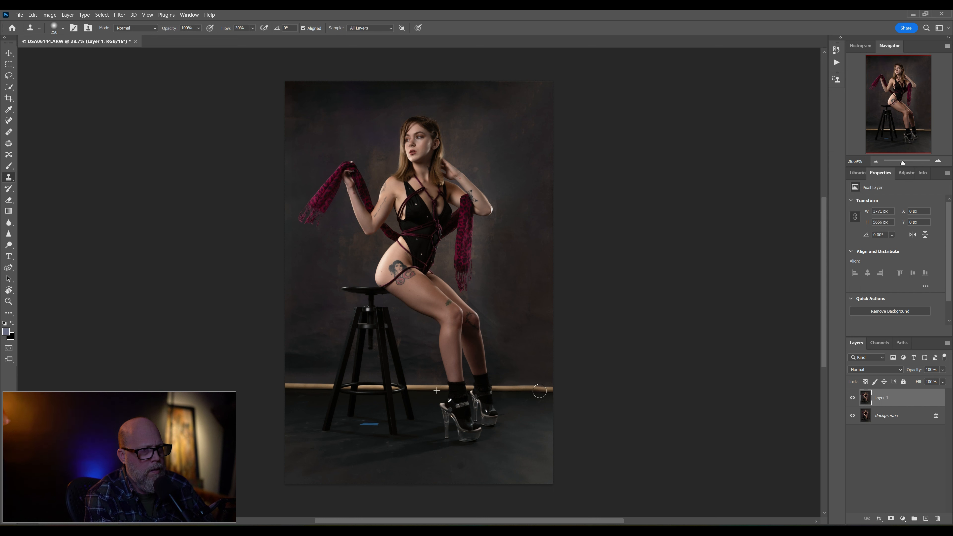
pyautogui.moveTo(550, 390); pyautogui.dragTo(538, 387)
pyautogui.keyDown('alt'); pyautogui.click(426, 389); pyautogui.keyUp('alt')
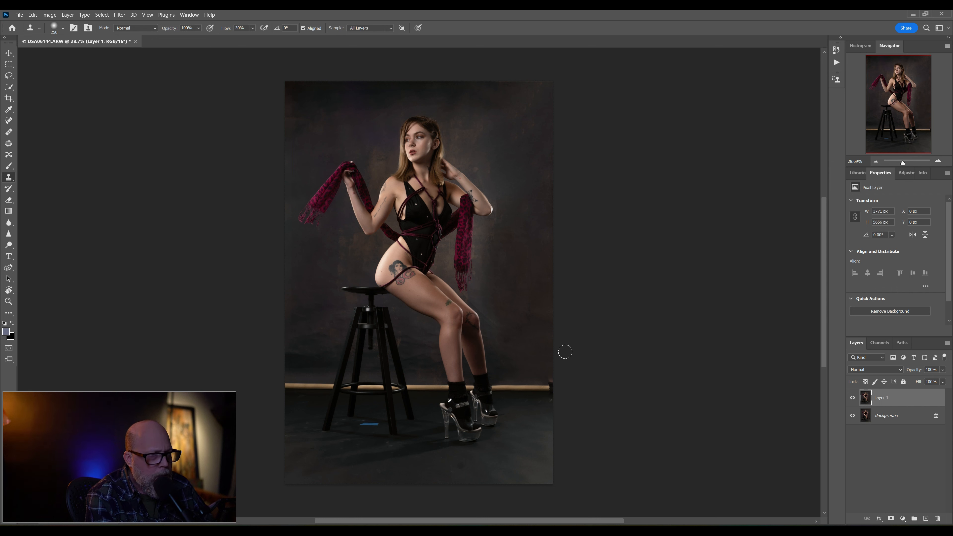
pyautogui.keyDown('alt'); pyautogui.click(538, 387); pyautogui.keyUp('alt')
pyautogui.moveTo(553, 388)
pyautogui.mouseDown()
pyautogui.moveTo(548, 379)
pyautogui.moveTo(551, 398)
pyautogui.mouseUp()
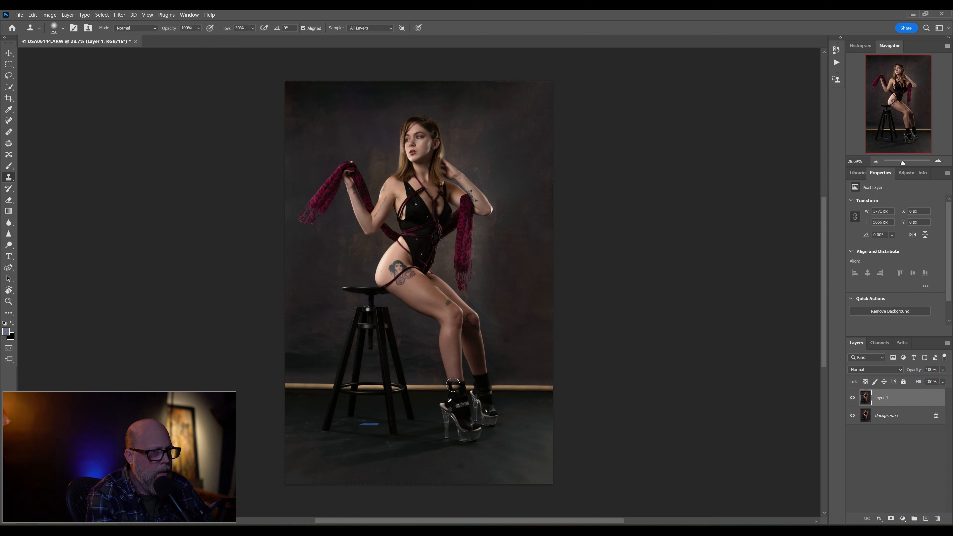
pyautogui.keyDown('alt'); pyautogui.click(526, 415); pyautogui.keyUp('alt')
pyautogui.moveTo(527, 402)
pyautogui.mouseDown()
pyautogui.moveTo(547, 415)
pyautogui.moveTo(556, 404)
pyautogui.mouseUp()
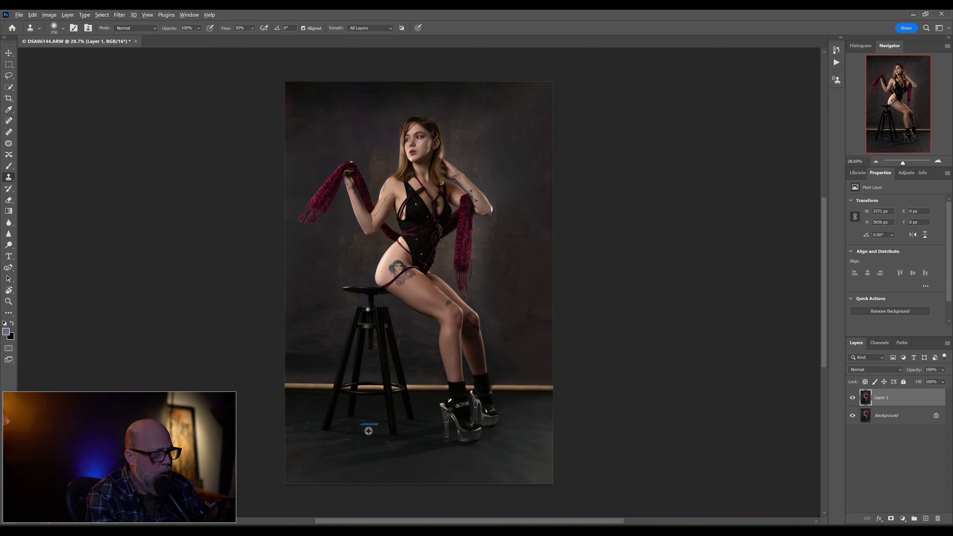
# Remove the blue tape from the floor between the stool legs using the Clone Stamp with surrounding floor texture
pyautogui.keyDown('alt'); pyautogui.click(352, 423); pyautogui.keyUp('alt')
pyautogui.moveTo(362, 423); pyautogui.dragTo(372, 424)
pyautogui.click(371, 425)
pyautogui.moveTo(375, 424); pyautogui.dragTo(372, 420)
pyautogui.keyDown('alt'); pyautogui.click(365, 428); pyautogui.keyUp('alt')
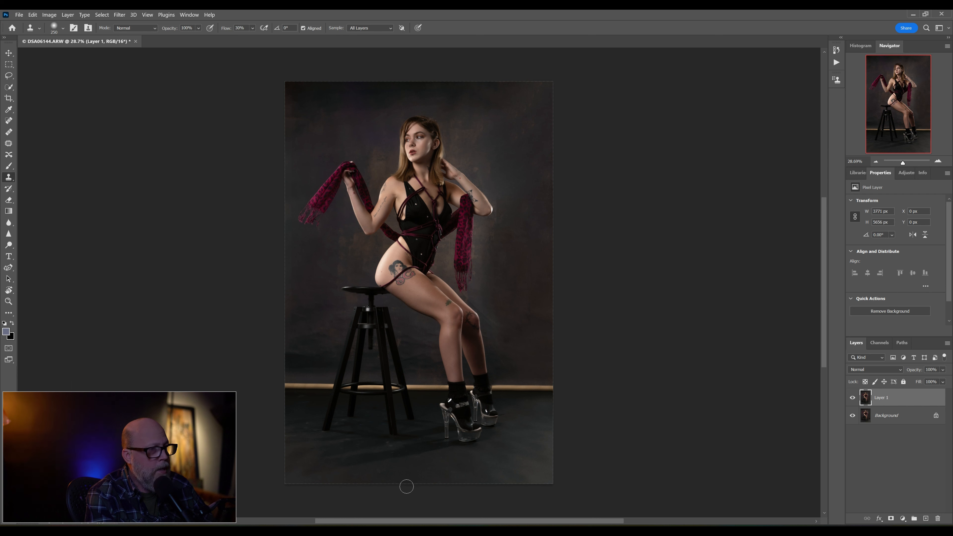
# Clean up the remaining floor marks around the stool legs with the Clone Stamp, using a smaller brush near the legs
pyautogui.keyDown('alt'); pyautogui.click(298, 421); pyautogui.keyUp('alt')
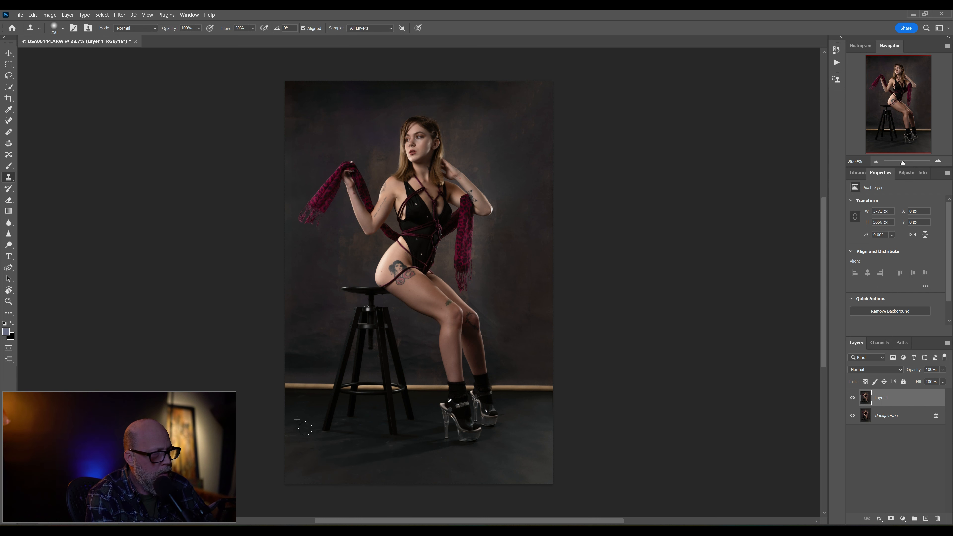
pyautogui.keyDown('alt'); pyautogui.click(376, 448); pyautogui.keyUp('alt')
pyautogui.moveTo(389, 444)
pyautogui.mouseDown()
pyautogui.moveTo(328, 452)
pyautogui.moveTo(369, 475)
pyautogui.moveTo(391, 469)
pyautogui.moveTo(366, 469)
pyautogui.moveTo(408, 481)
pyautogui.moveTo(365, 473)
pyautogui.mouseUp()
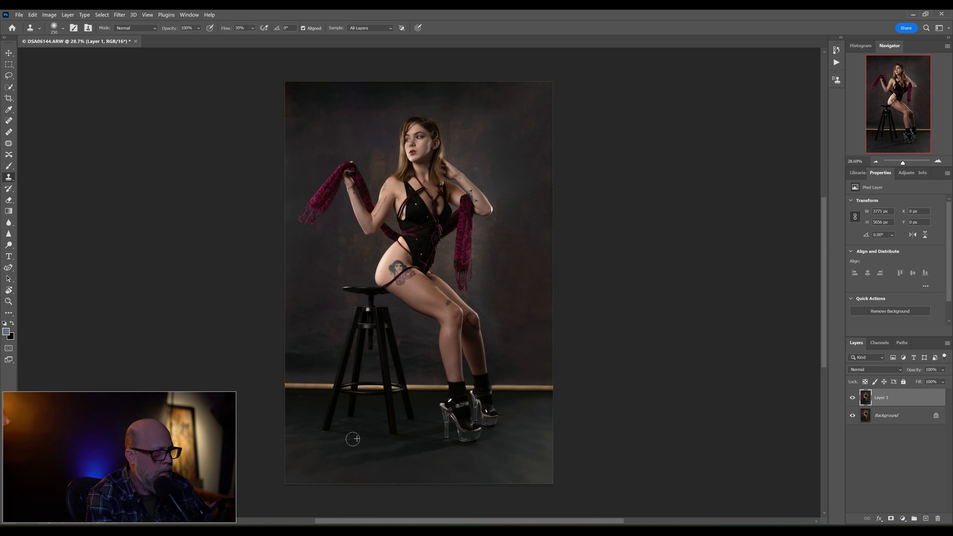
pyautogui.press('[')
pyautogui.press('[')
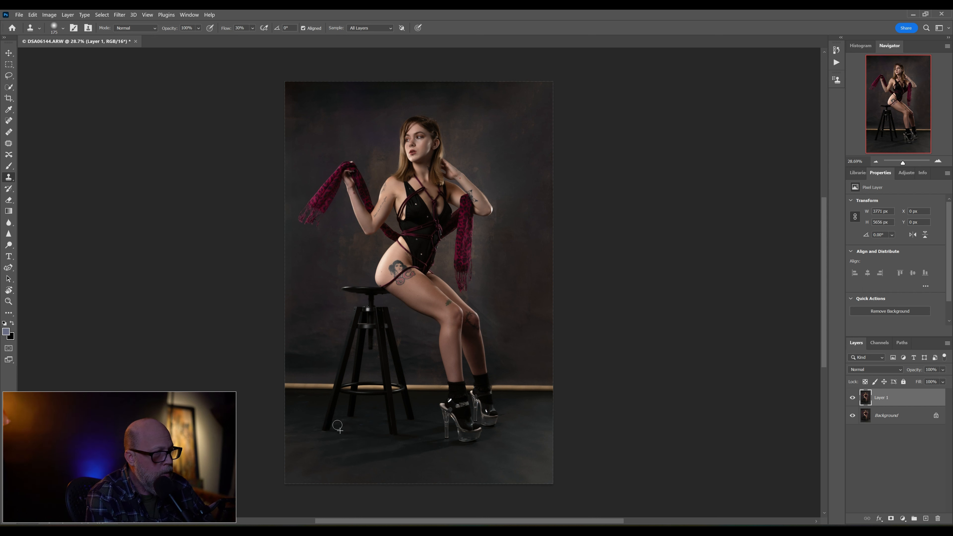
pyautogui.keyDown('alt'); pyautogui.click(334, 438); pyautogui.keyUp('alt')
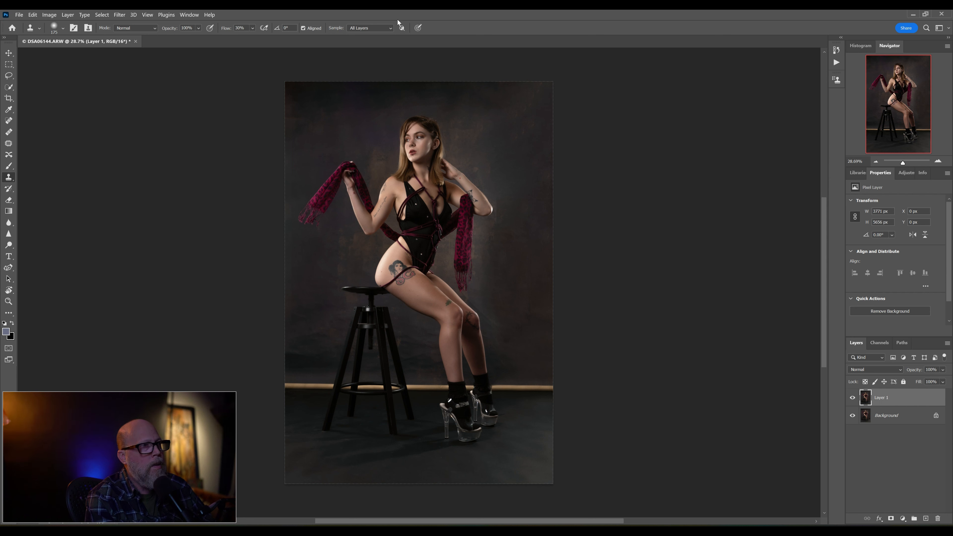
# Compare the photo before and after the clone work by toggling the visibility of Layer 1
pyautogui.click(853, 398)
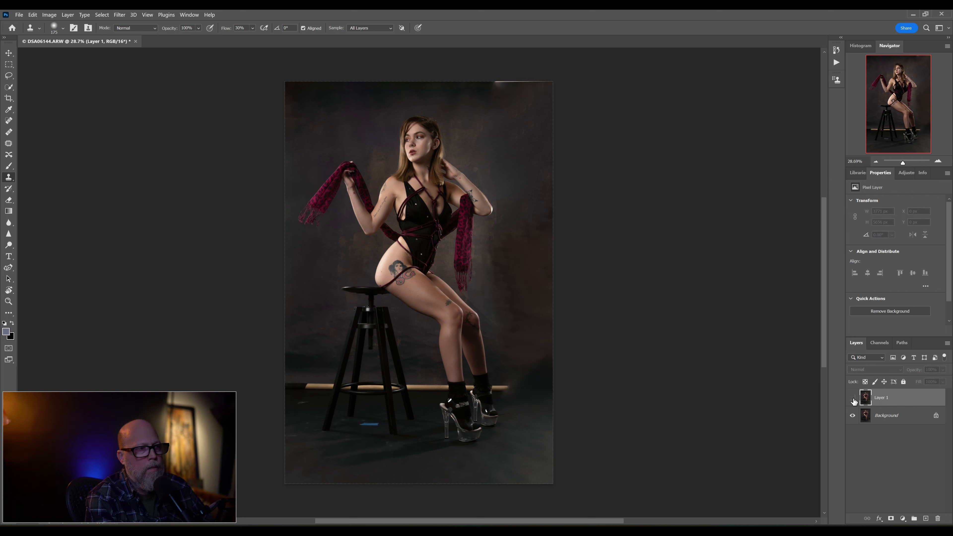
pyautogui.click(853, 398)
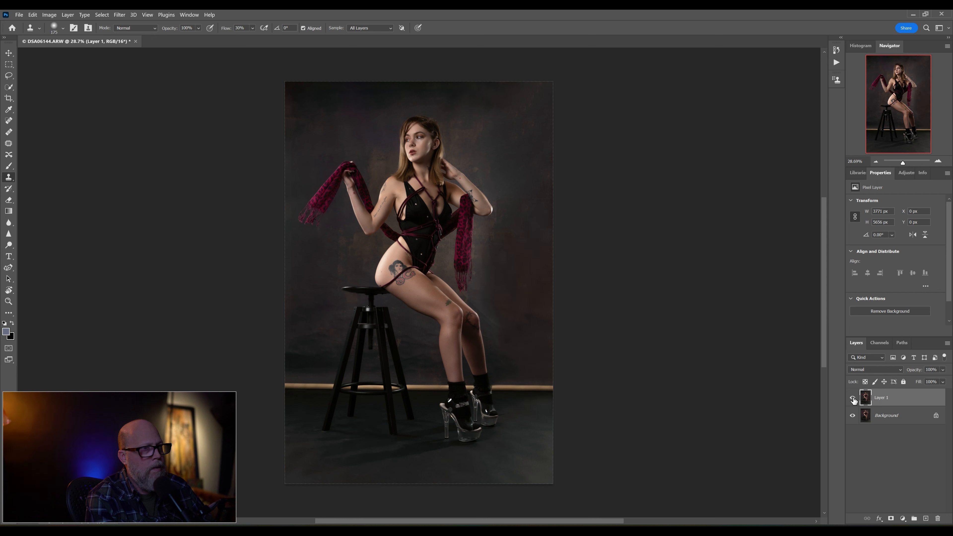
pyautogui.click(853, 398)
pyautogui.click(853, 398)
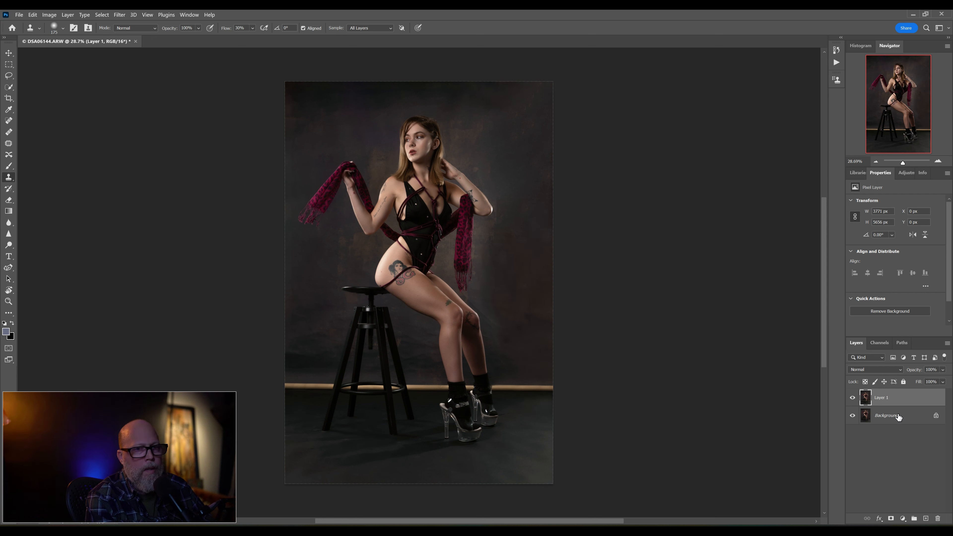
# Enlarge the Clone Stamp brush and try cloning over the backdrop's upper-left corner on the Background layer
pyautogui.click(895, 417)
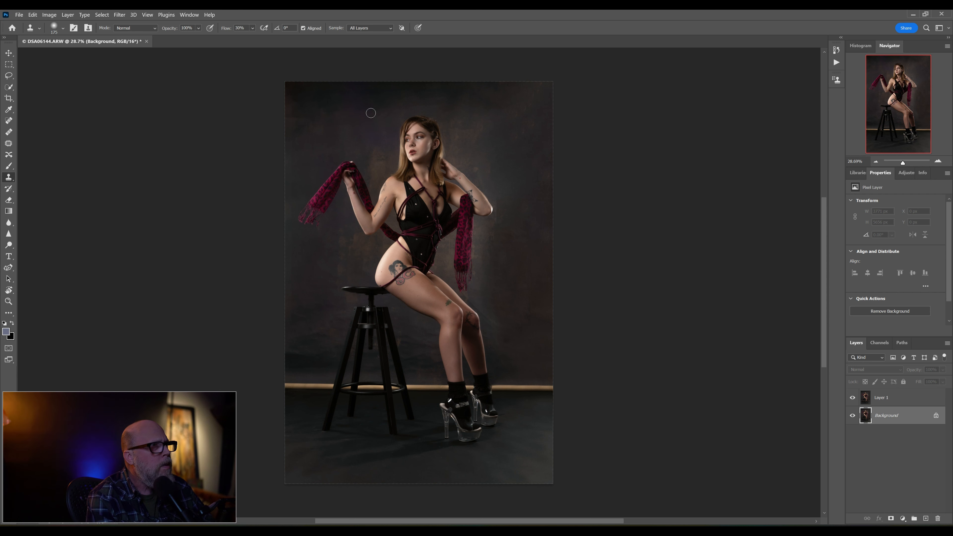
pyautogui.press(']')
pyautogui.press(']')
pyautogui.press(']')
pyautogui.press(']')
pyautogui.press(']')
pyautogui.press(']')
pyautogui.press(']')
pyautogui.press(']')
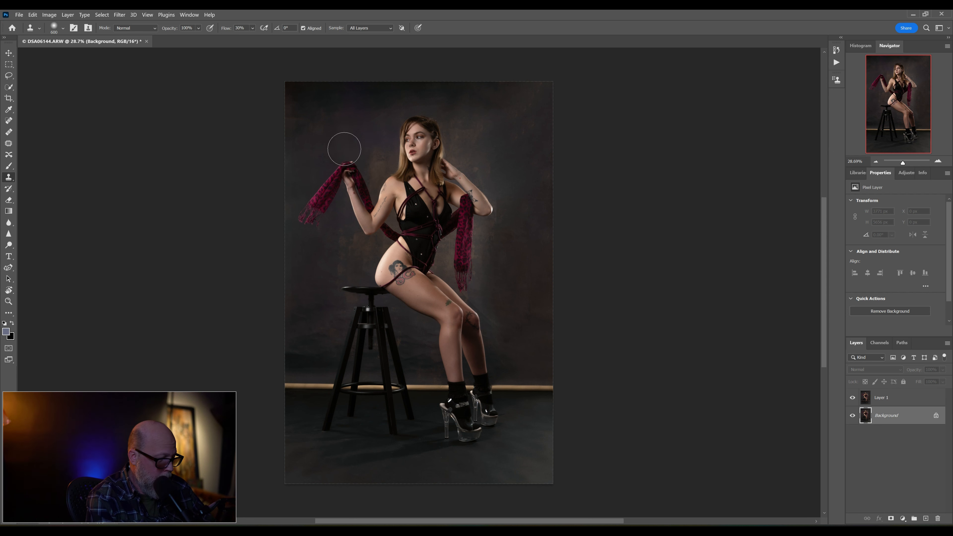
pyautogui.keyDown('alt'); pyautogui.click(339, 136); pyautogui.keyUp('alt')
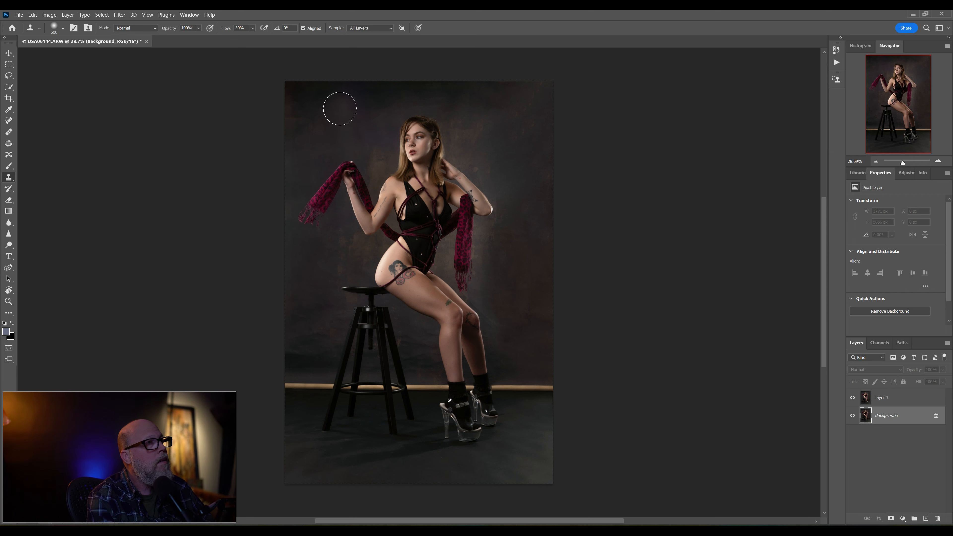
pyautogui.moveTo(323, 110)
pyautogui.mouseDown()
pyautogui.moveTo(259, 113)
pyautogui.moveTo(315, 114)
pyautogui.moveTo(288, 98)
pyautogui.mouseUp()
pyautogui.keyDown('alt'); pyautogui.click(347, 132); pyautogui.keyUp('alt')
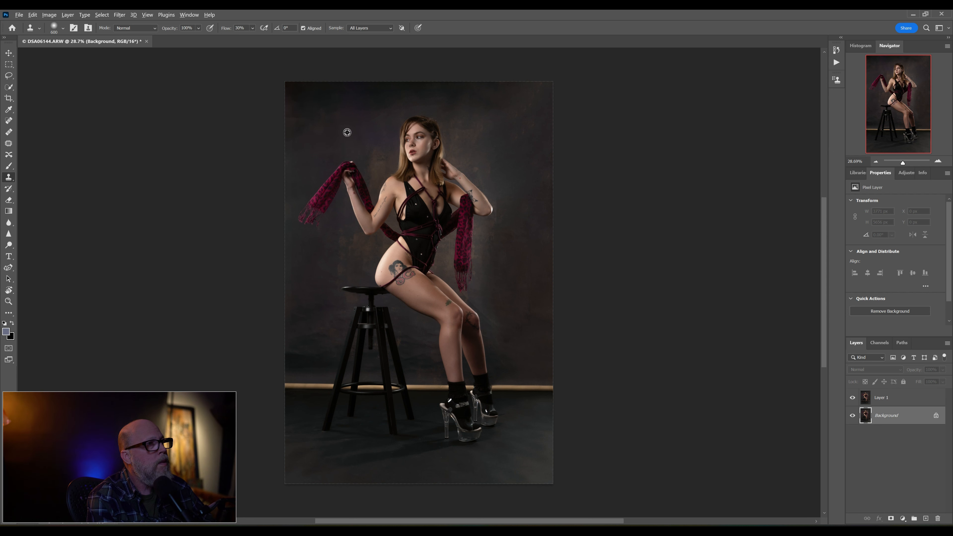
# Select Layer 1 and even out the backdrop's upper-left corner with the Clone Stamp, sampling texture above the scarf
pyautogui.click(894, 399)
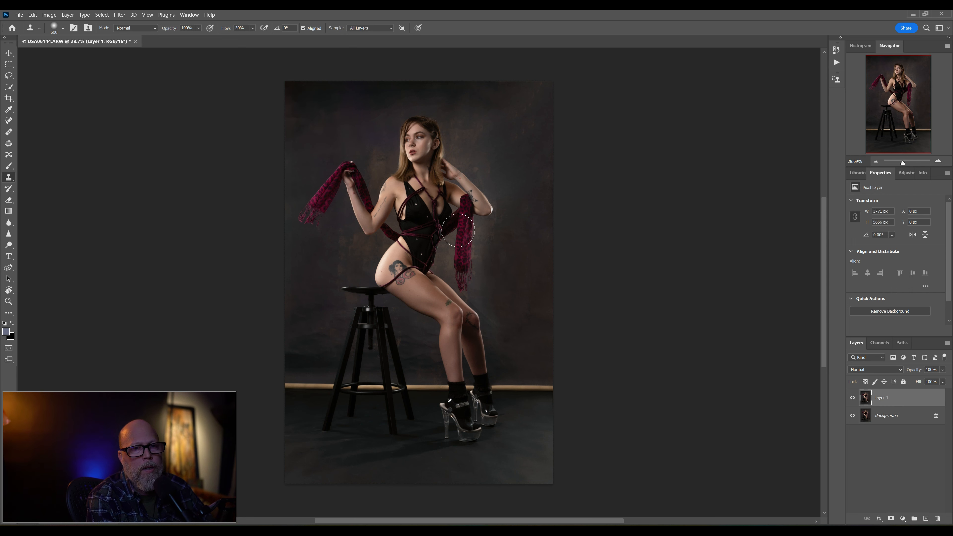
pyautogui.keyDown('alt'); pyautogui.click(340, 130); pyautogui.keyUp('alt')
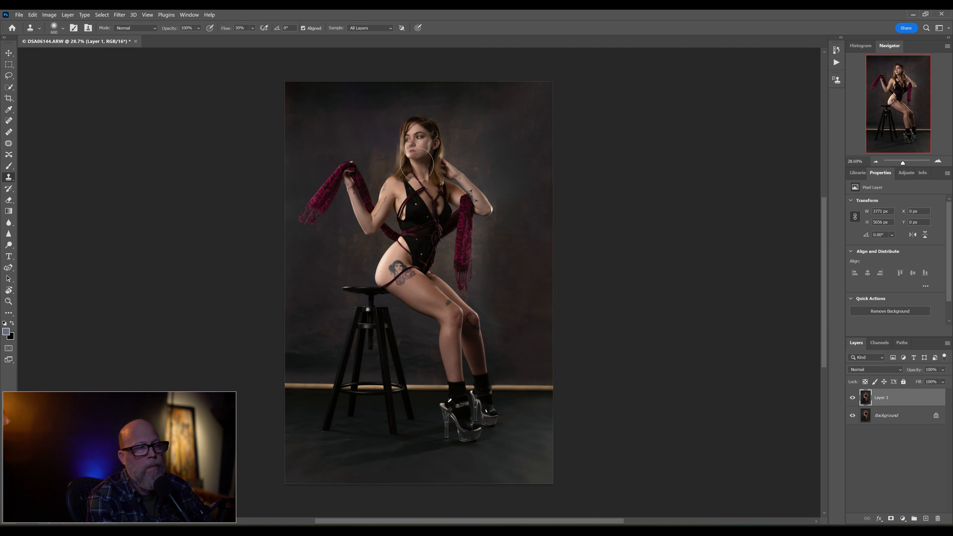
pyautogui.moveTo(338, 135)
pyautogui.mouseDown()
pyautogui.moveTo(294, 106)
pyautogui.moveTo(337, 114)
pyautogui.moveTo(303, 100)
pyautogui.moveTo(330, 99)
pyautogui.moveTo(287, 97)
pyautogui.moveTo(294, 86)
pyautogui.moveTo(351, 94)
pyautogui.moveTo(321, 122)
pyautogui.mouseUp()
pyautogui.keyDown('alt'); pyautogui.click(323, 129); pyautogui.keyUp('alt')
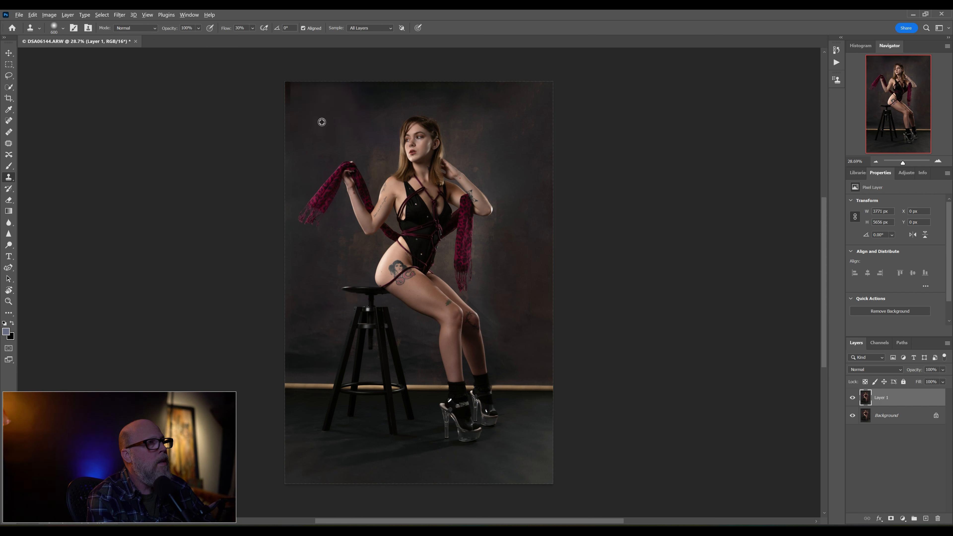
pyautogui.moveTo(291, 88); pyautogui.dragTo(285, 94)
# Even out the backdrop along the photo's upper edge above the model's head, cloning from texture on both sides
pyautogui.keyDown('alt'); pyautogui.click(355, 131); pyautogui.keyUp('alt')
pyautogui.moveTo(364, 100)
pyautogui.mouseDown()
pyautogui.moveTo(393, 90)
pyautogui.moveTo(335, 86)
pyautogui.moveTo(420, 87)
pyautogui.mouseUp()
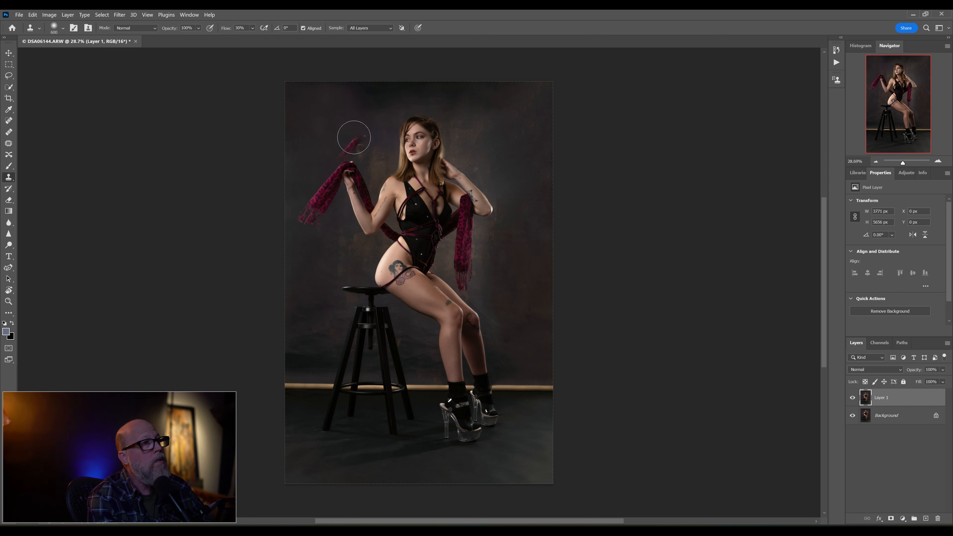
pyautogui.moveTo(361, 108)
pyautogui.mouseDown()
pyautogui.moveTo(388, 88)
pyautogui.moveTo(357, 91)
pyautogui.moveTo(406, 86)
pyautogui.mouseUp()
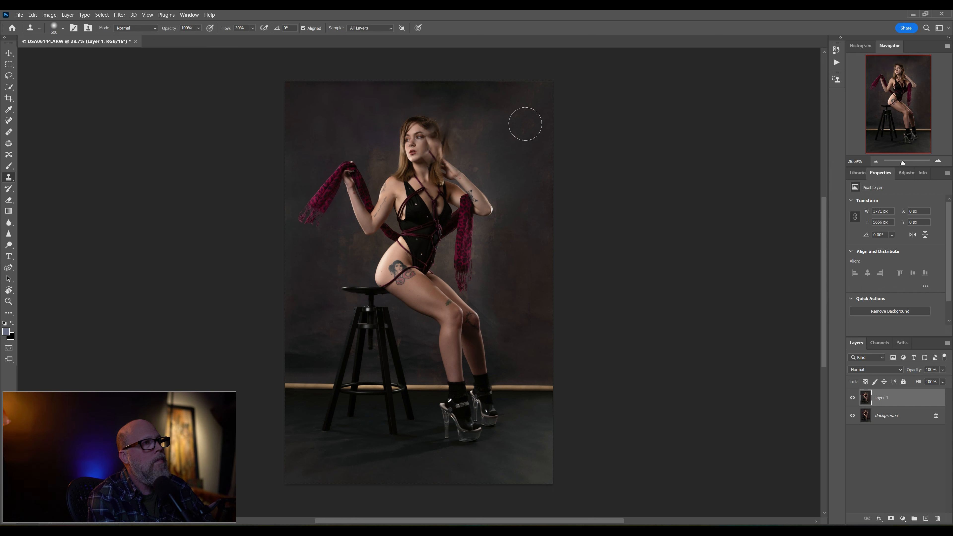
pyautogui.keyDown('alt'); pyautogui.click(480, 100); pyautogui.keyUp('alt')
pyautogui.moveTo(424, 90)
pyautogui.mouseDown()
pyautogui.moveTo(473, 87)
pyautogui.moveTo(485, 100)
pyautogui.moveTo(413, 87)
pyautogui.moveTo(446, 90)
pyautogui.mouseUp()
pyautogui.keyDown('alt'); pyautogui.click(453, 96); pyautogui.keyUp('alt')
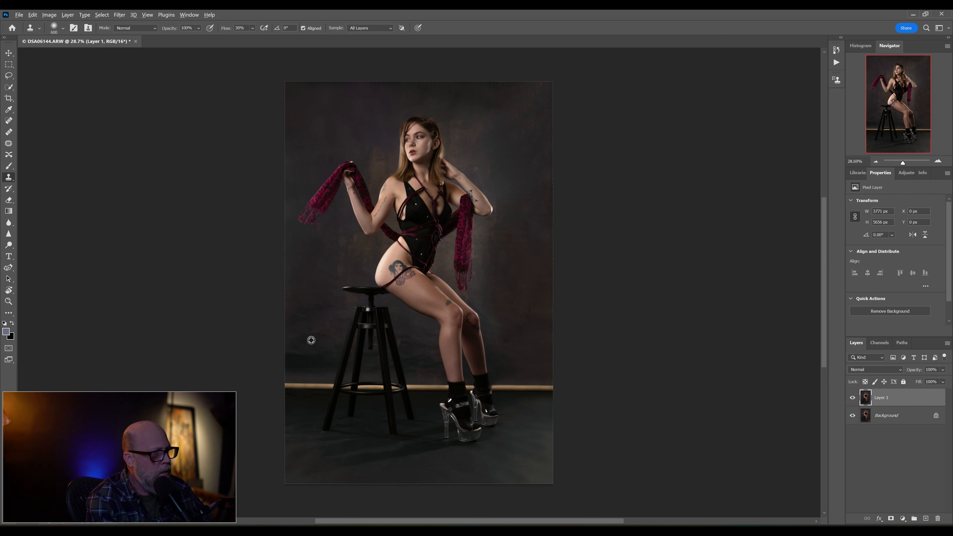
# Smooth the backdrop left of the stool above the wooden pole, and examine the stool legs and shoes up close
pyautogui.moveTo(315, 362); pyautogui.dragTo(276, 359)
pyautogui.keyDown('alt'); pyautogui.click(311, 355); pyautogui.keyUp('alt')
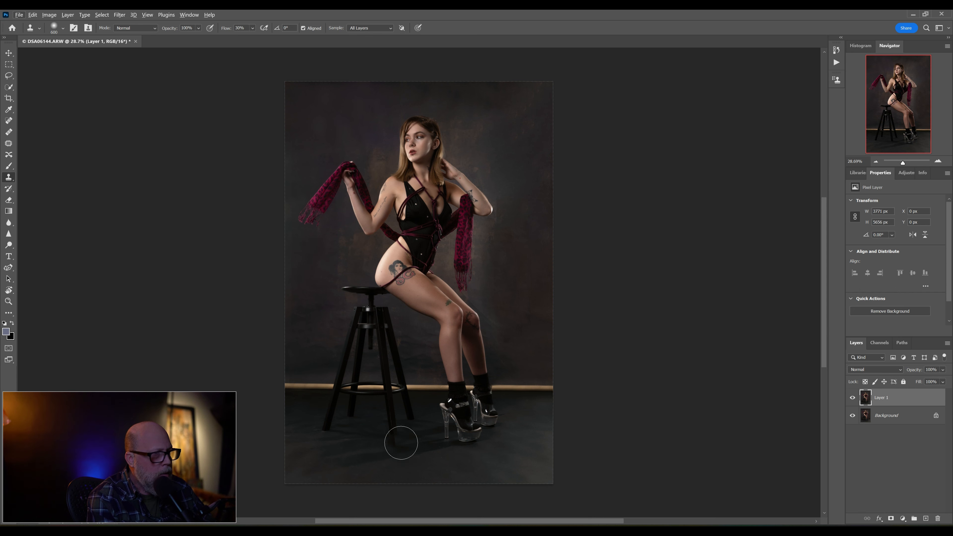
pyautogui.scroll(5, 401, 443)
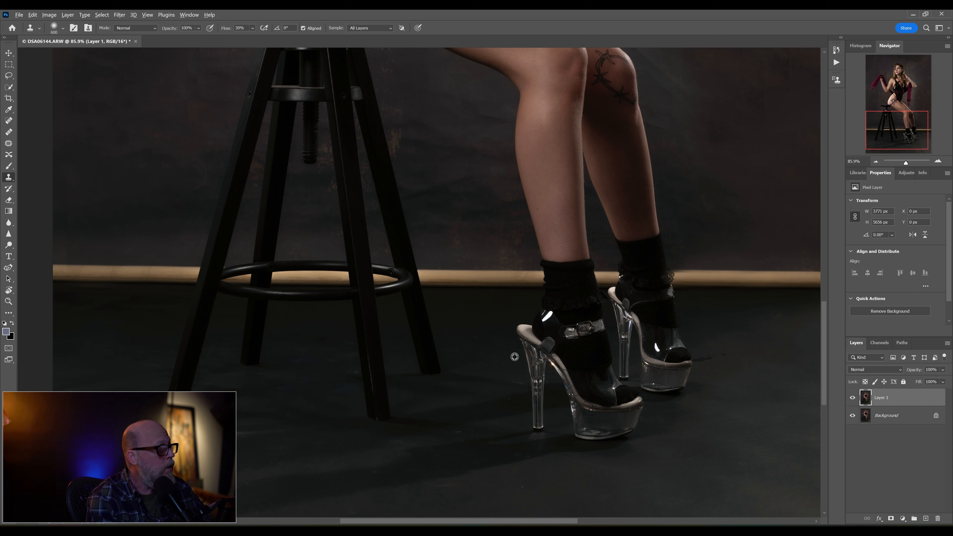
pyautogui.press('alt')
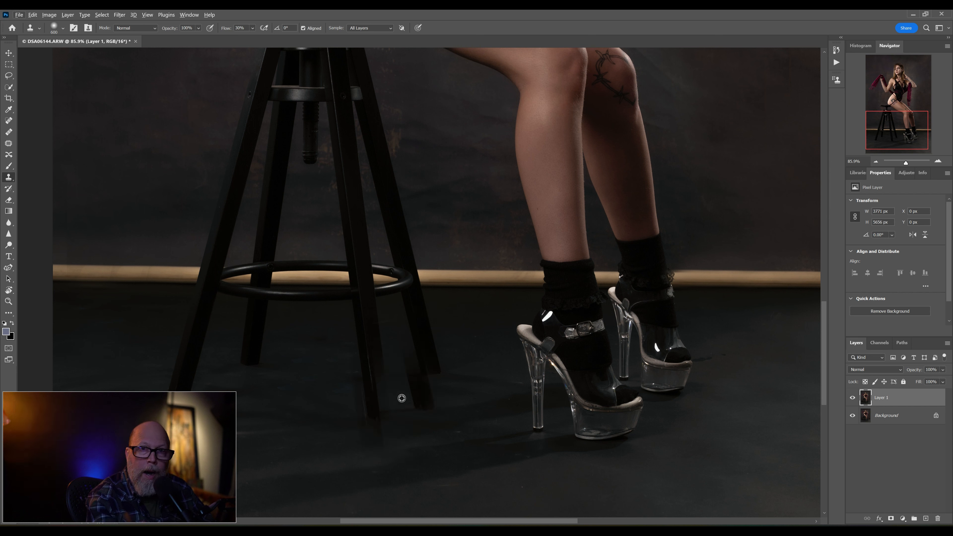
# Undo the stray clone marks beside the stool leg and smooth the backdrop at the photo's left edge above the pole
pyautogui.moveTo(114, 301); pyautogui.dragTo(87, 297)
pyautogui.hotkey('ctrl', 'z')
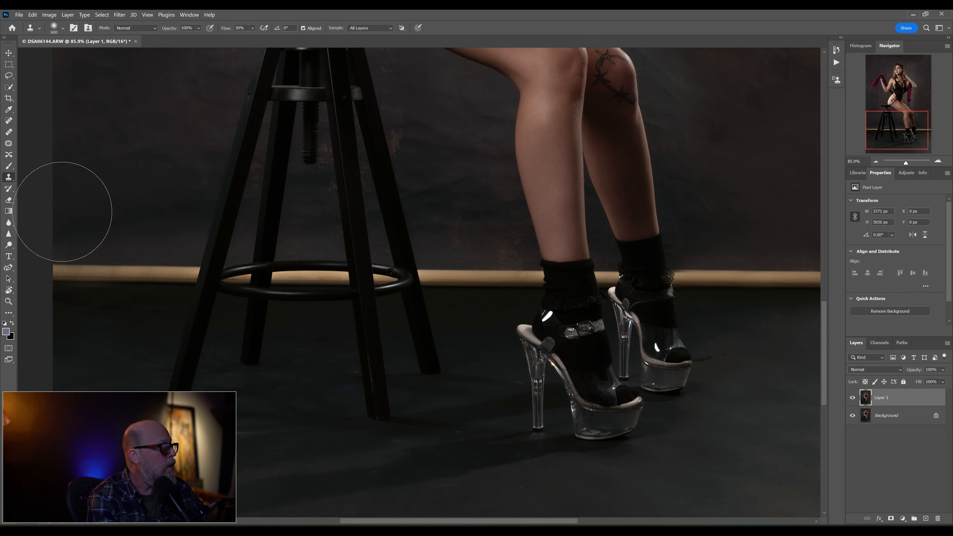
pyautogui.moveTo(59, 204)
pyautogui.mouseDown()
pyautogui.moveTo(63, 186)
pyautogui.moveTo(96, 204)
pyautogui.moveTo(79, 203)
pyautogui.mouseUp()
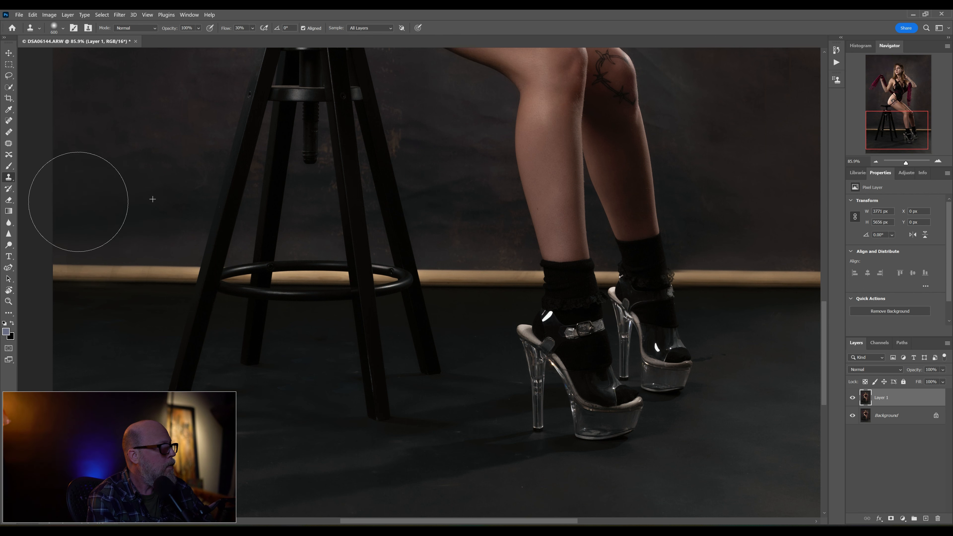
pyautogui.hotkey('ctrl', '0')
pyautogui.press('j')
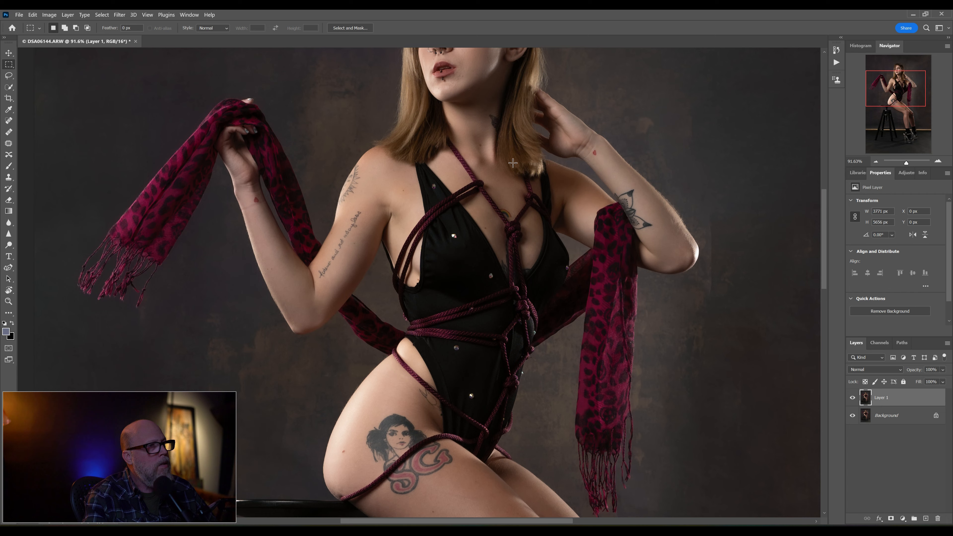
pyautogui.hotkey('ctrl', '0')
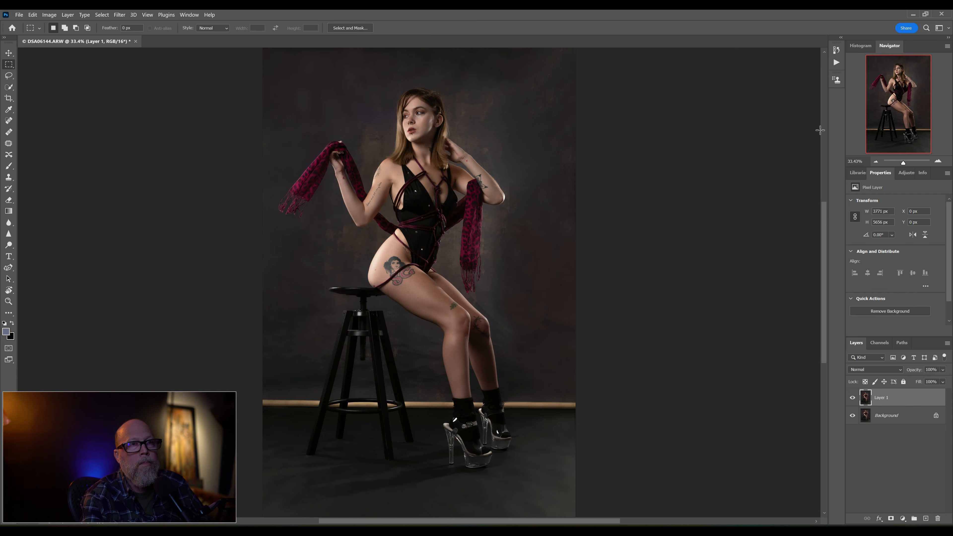
# Run the DODGE and BURN actions to add masked Dodge and Burn curves layers above Layer 1
pyautogui.click(836, 63)
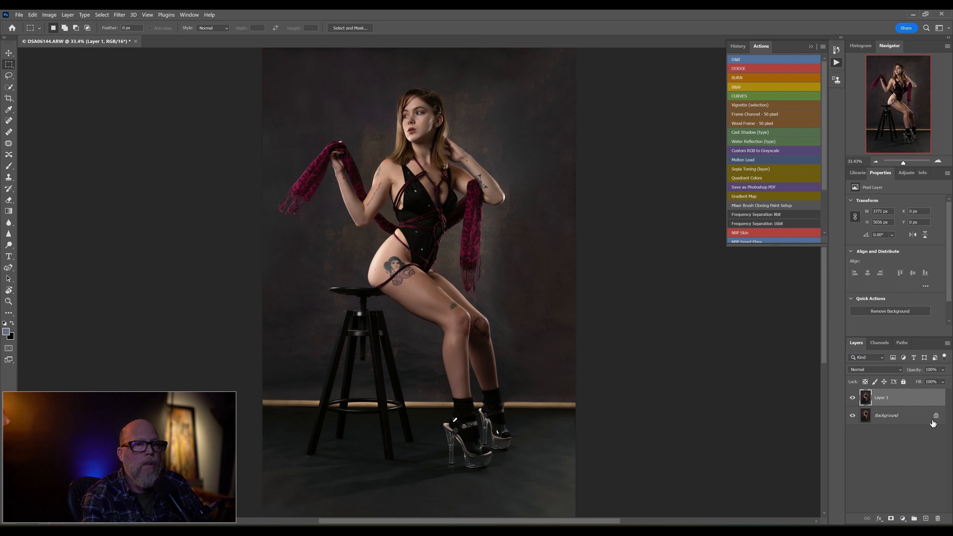
pyautogui.click(759, 69)
pyautogui.click(744, 78)
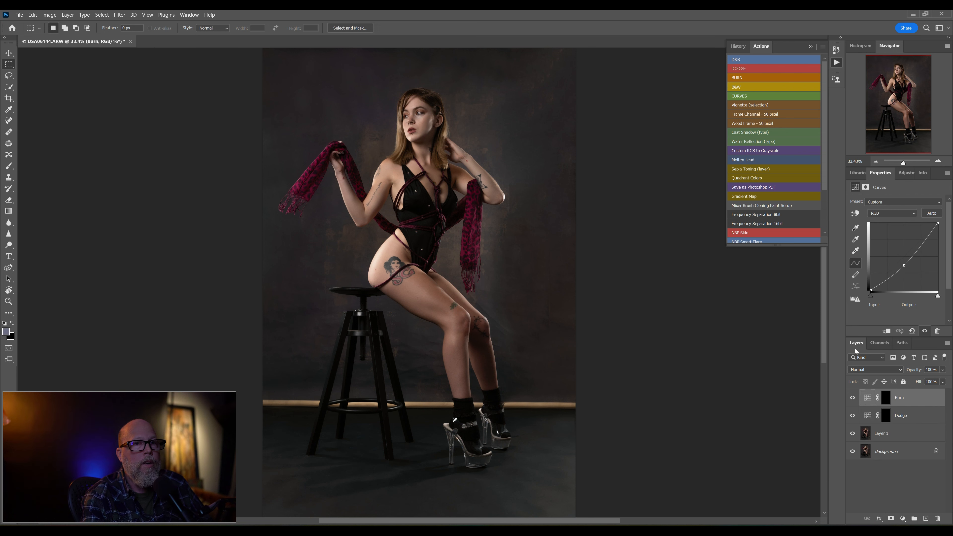
# Target the Dodge layer's mask and set up a soft Brush with 0% hardness and 5% flow
pyautogui.click(888, 401)
pyautogui.click(885, 417)
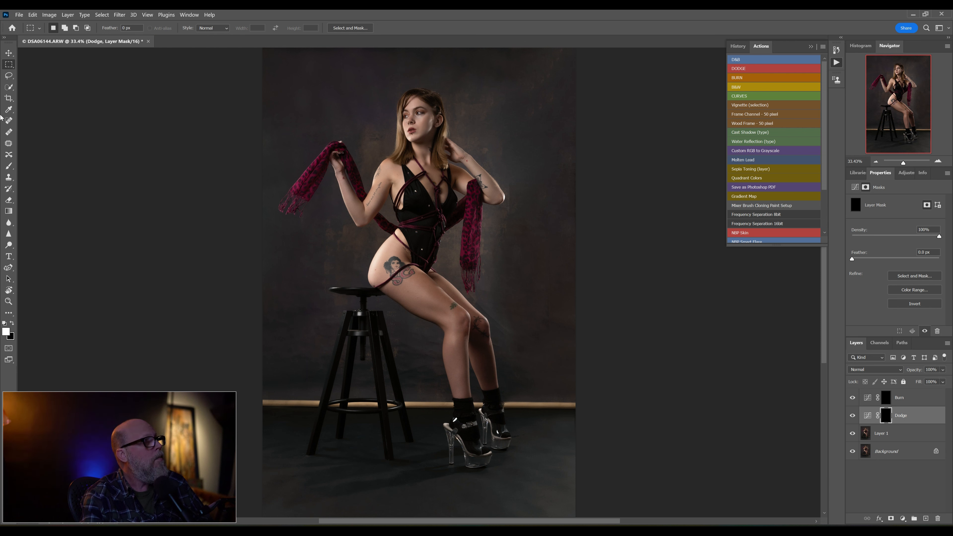
pyautogui.click(12, 169)
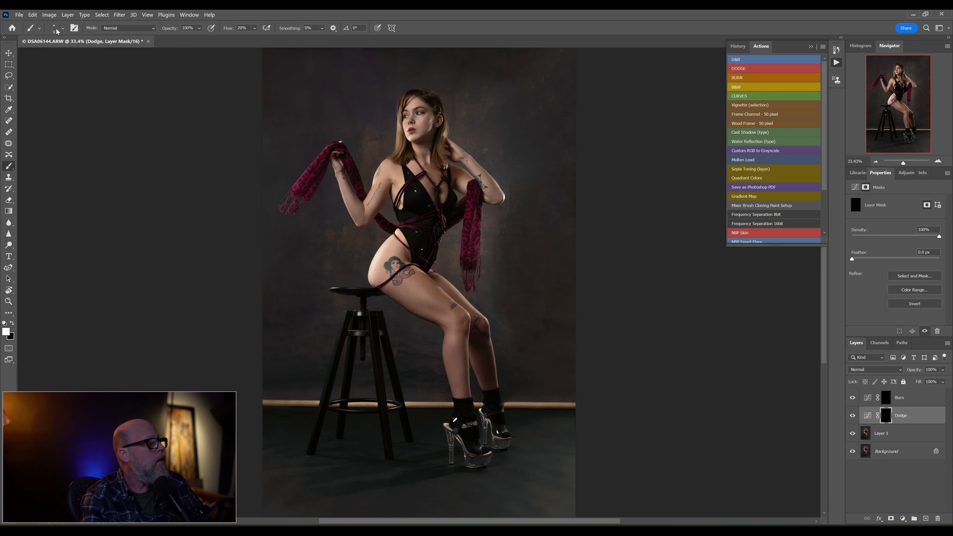
pyautogui.click(58, 30)
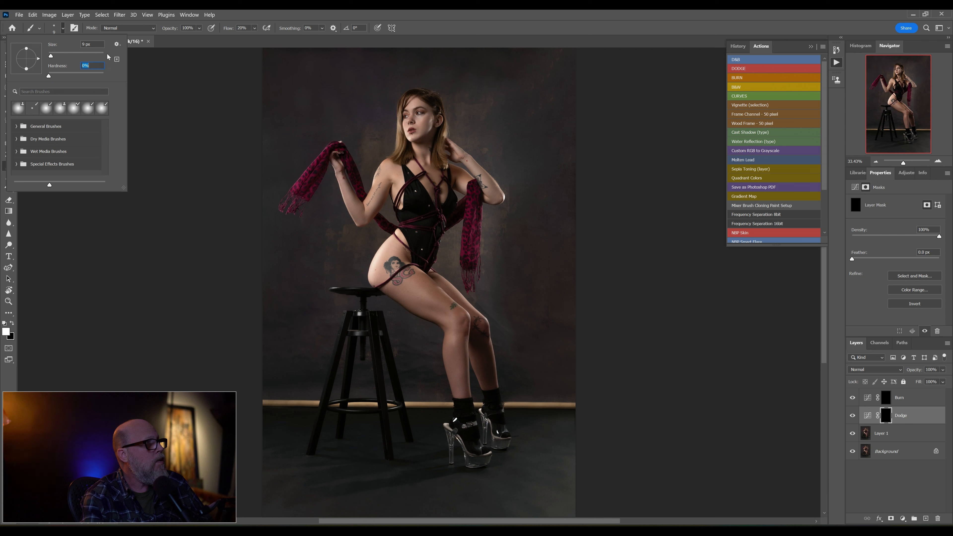
pyautogui.press('Return')
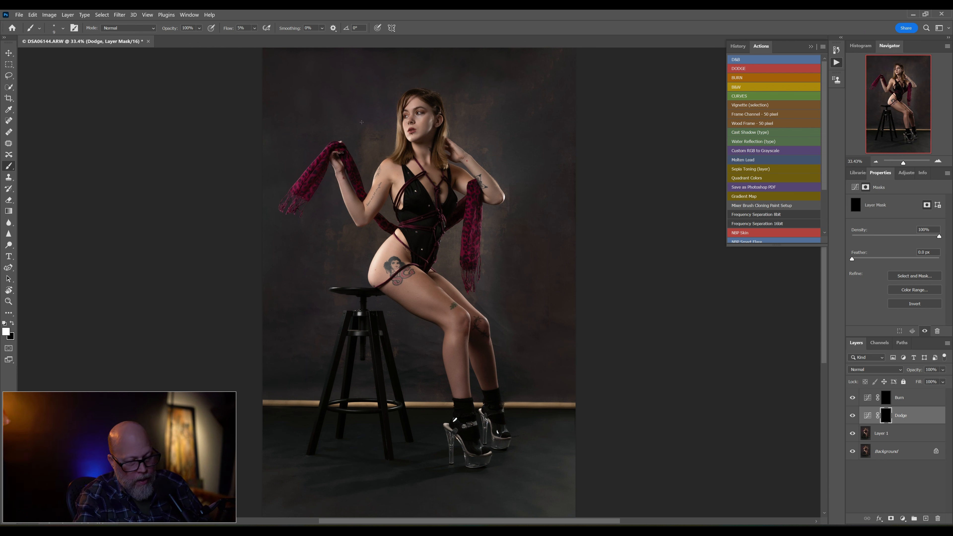
# Brighten highlights on the model's upper body and legs by painting white on the Dodge mask, using brush sizes between 125 and 200 px
pyautogui.press(']')
pyautogui.press(']')
pyautogui.press(']')
pyautogui.press(']')
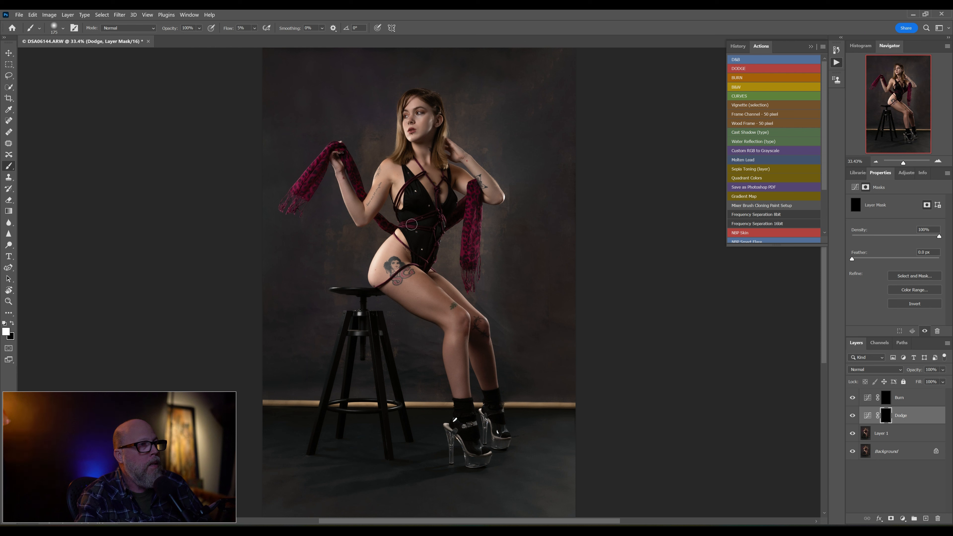
pyautogui.press(']')
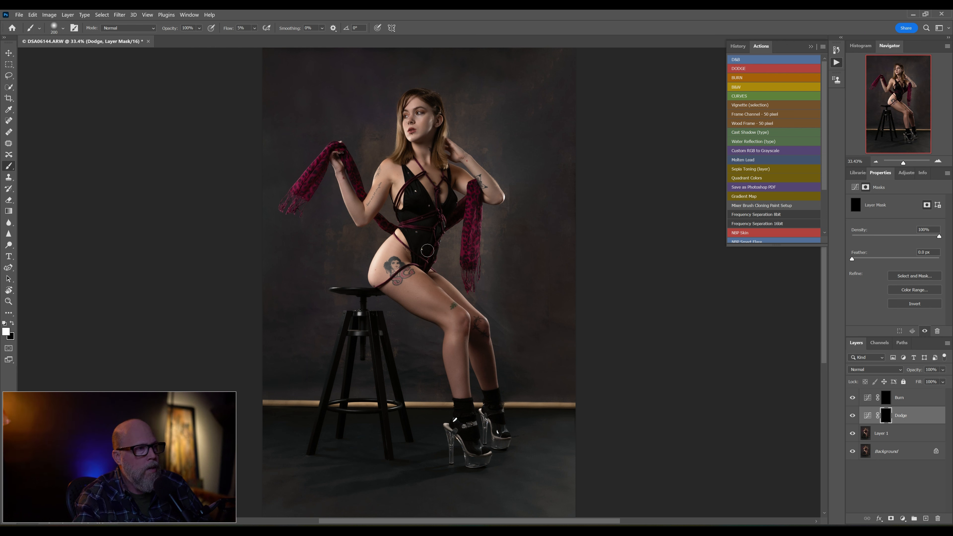
pyautogui.press('[')
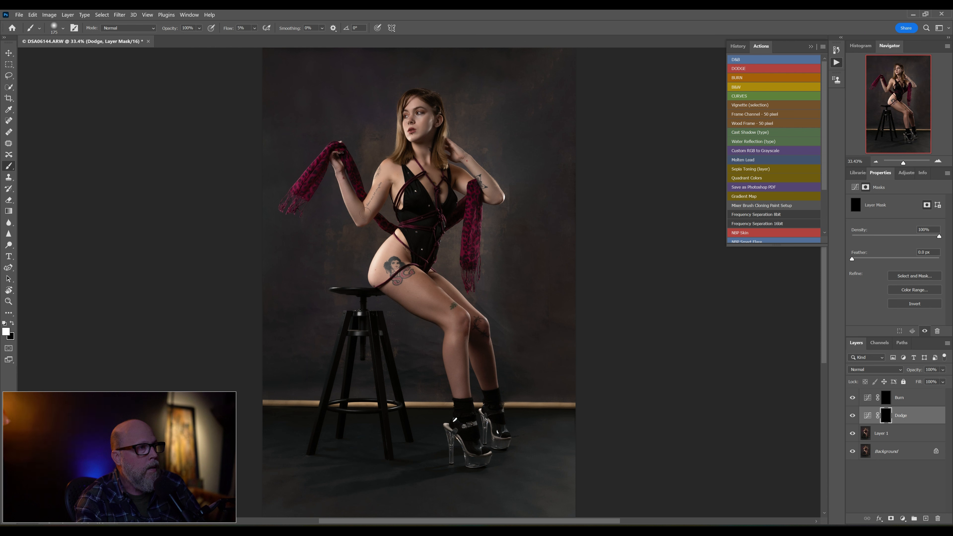
pyautogui.press('[')
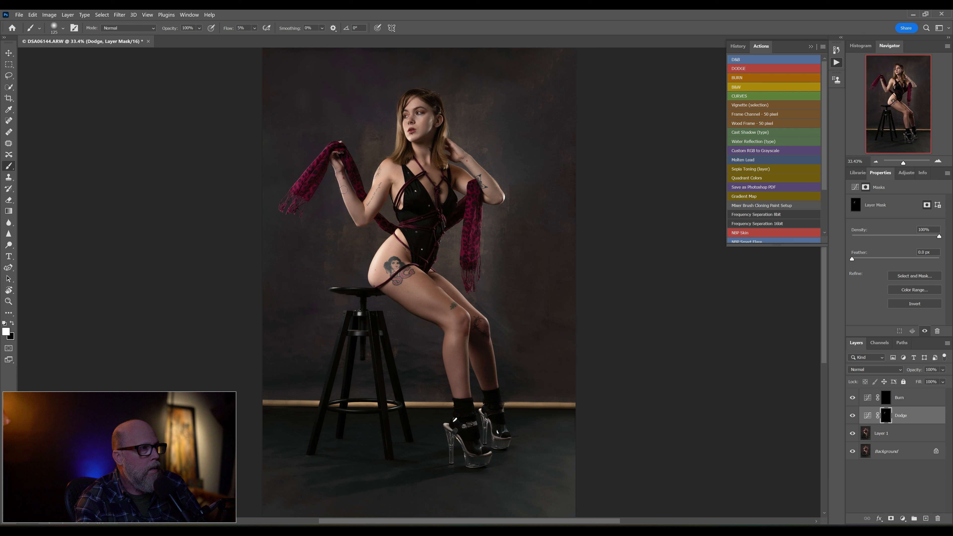
pyautogui.press(']')
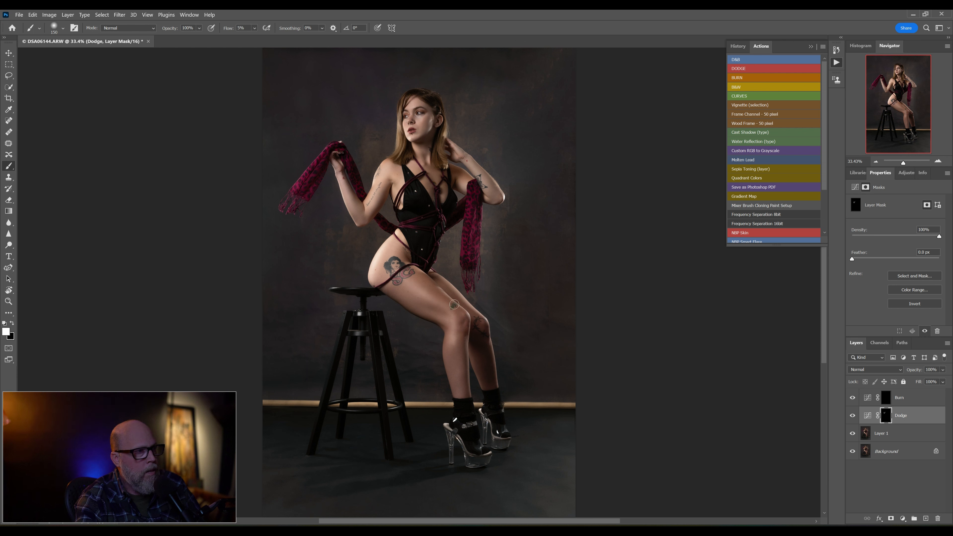
pyautogui.moveTo(454, 359)
pyautogui.mouseDown()
pyautogui.moveTo(463, 392)
pyautogui.moveTo(453, 336)
pyautogui.moveTo(461, 387)
pyautogui.mouseUp()
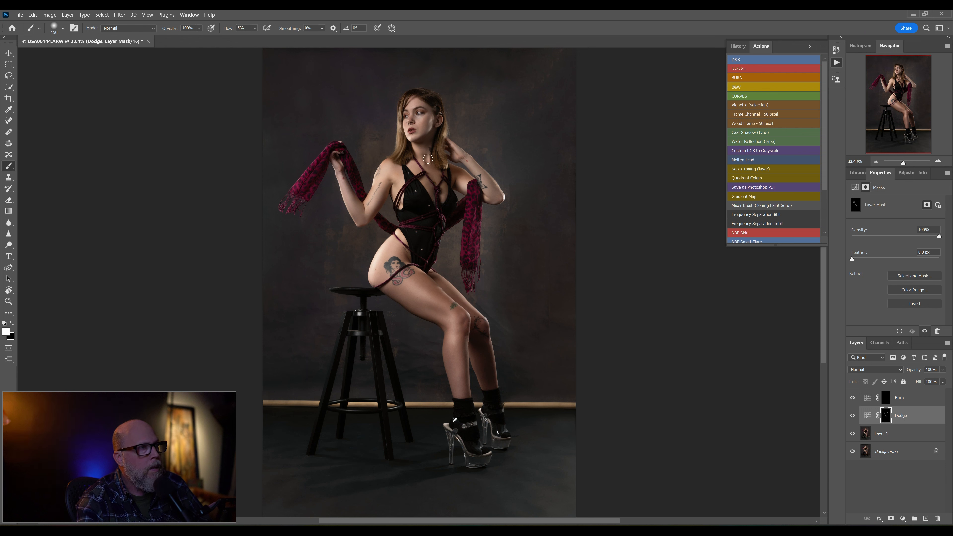
# Check the dodging on the face up close, and paint white on the Burn layer's mask to deepen the body's shadows
pyautogui.scroll(1, 411, 112)
pyautogui.scroll(16, 412, 113)
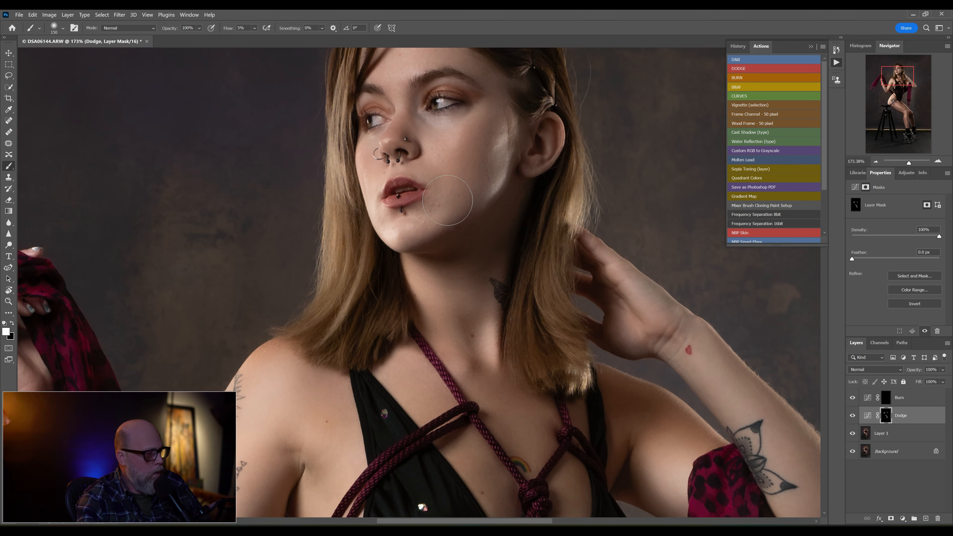
pyautogui.scroll(-5, 454, 196)
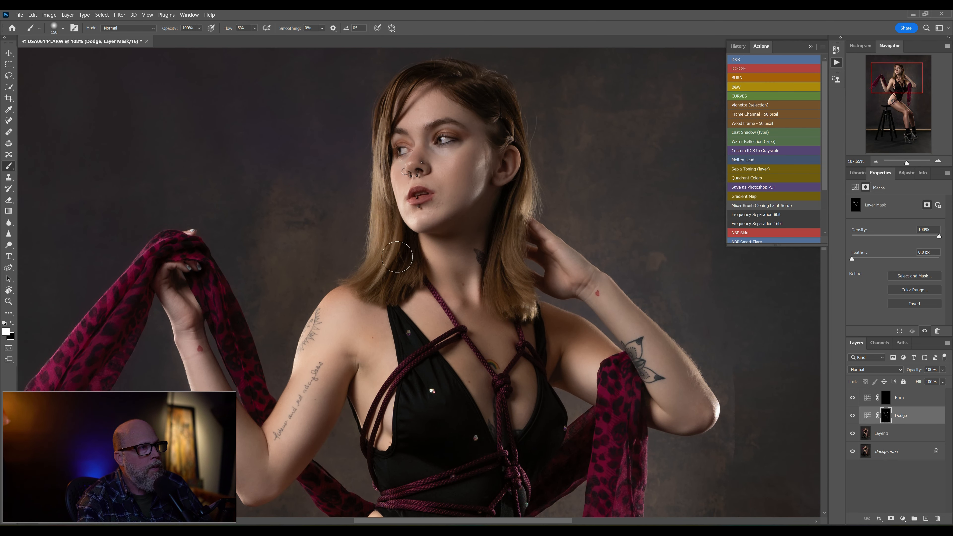
pyautogui.scroll(-2, 484, 262)
pyautogui.scroll(-10, 484, 263)
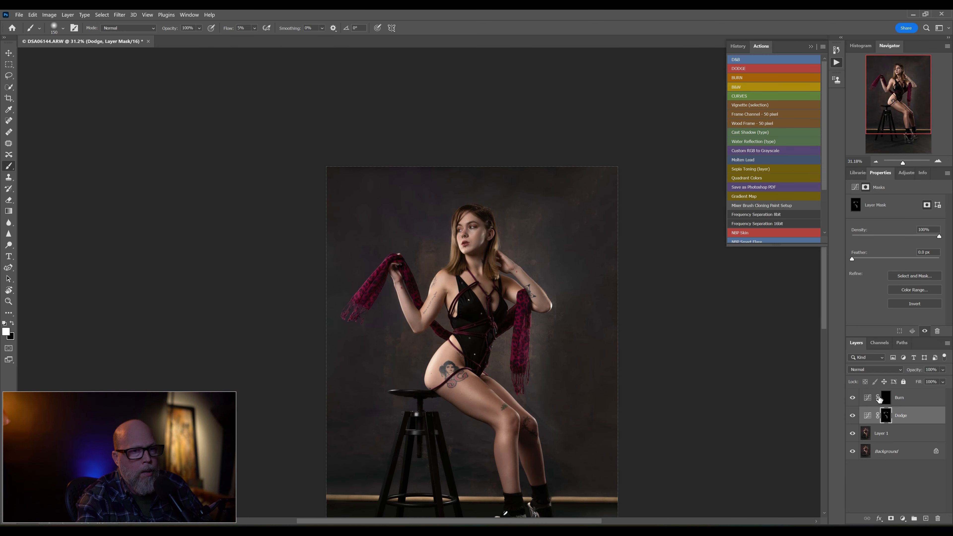
pyautogui.click(886, 398)
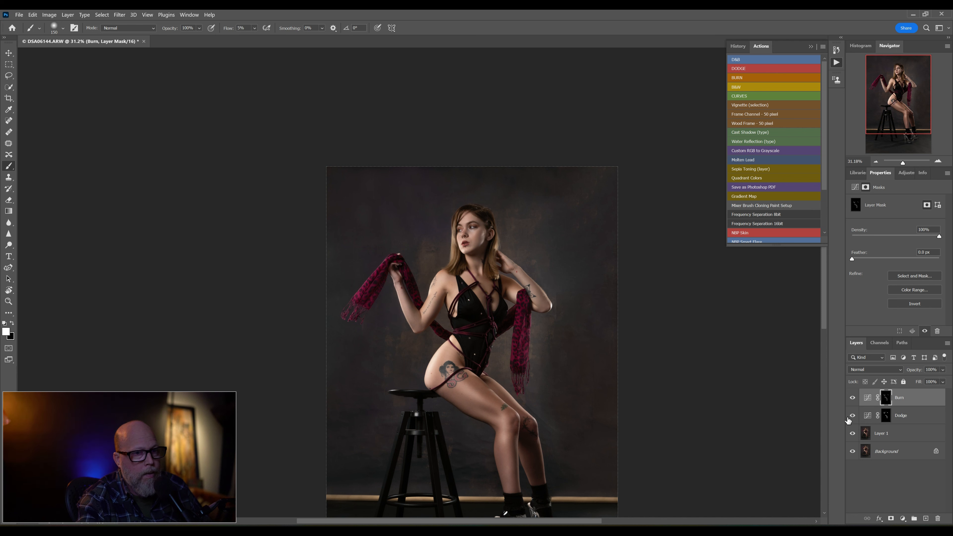
# Revisit the Dodge mask briefly, and return to the Burn mask with the brush reduced to 80 px for finer shading
pyautogui.click(886, 417)
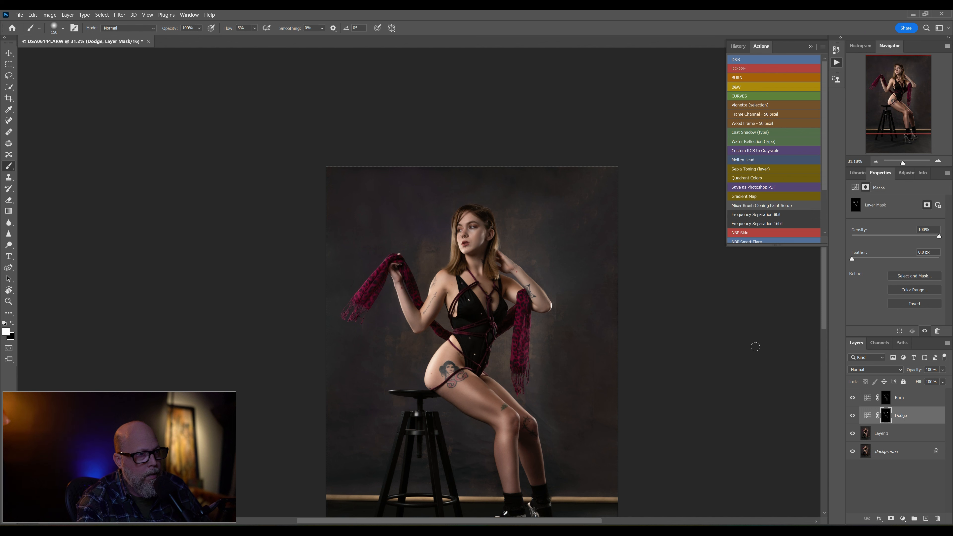
pyautogui.click(886, 397)
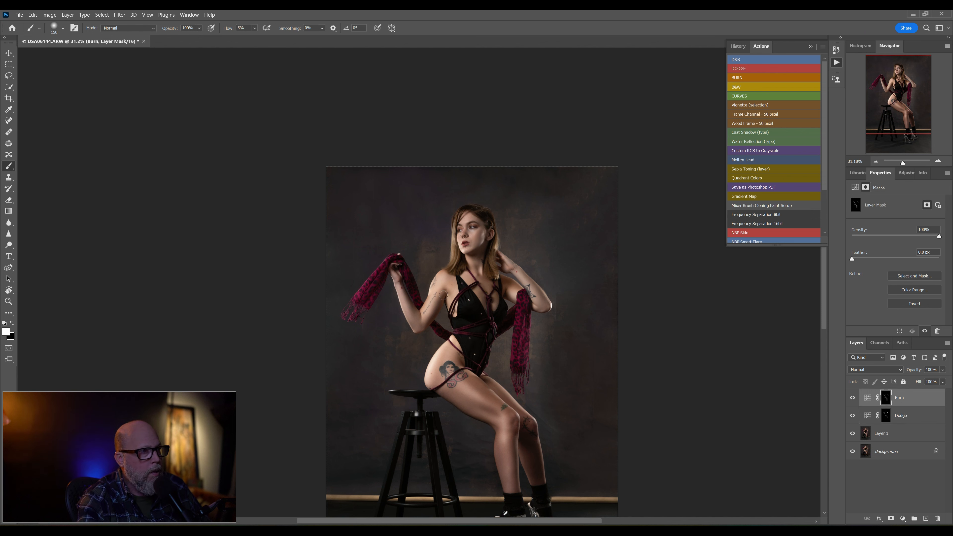
pyautogui.press('[')
pyautogui.press('[')
pyautogui.press('[')
pyautogui.press('[')
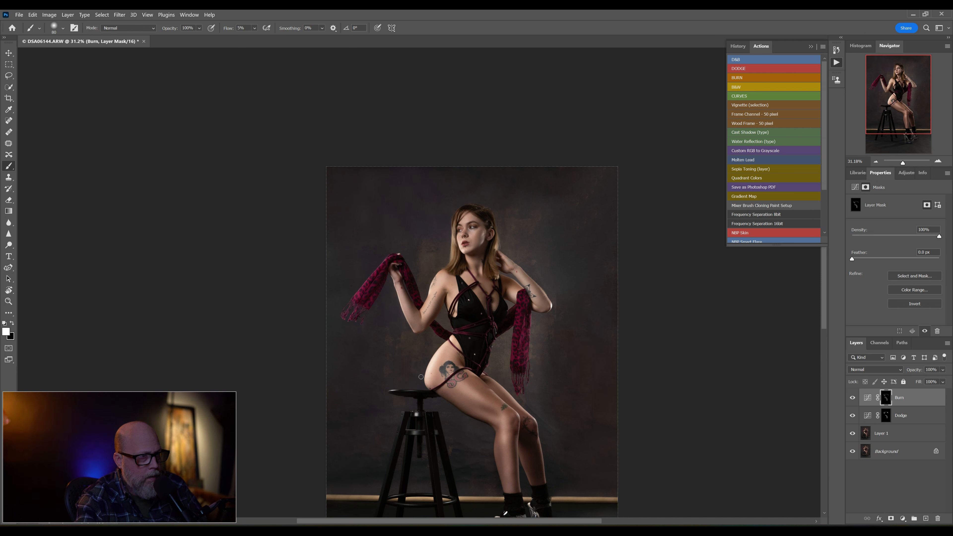
# Group the Burn and Dodge layers and toggle the group's visibility to compare the image before and after
pyautogui.keyDown('shift'); pyautogui.click(904, 416); pyautogui.keyUp('shift')
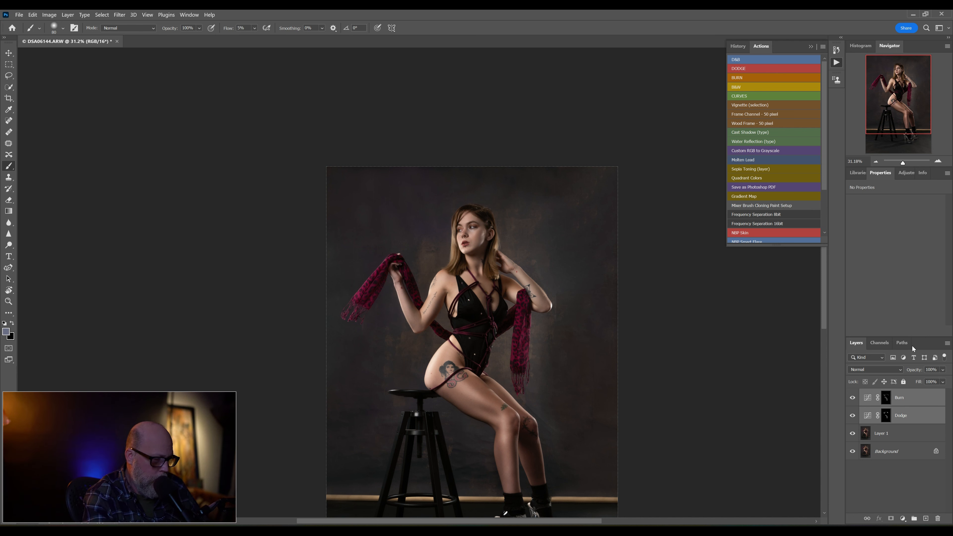
pyautogui.hotkey('ctrl', 'g')
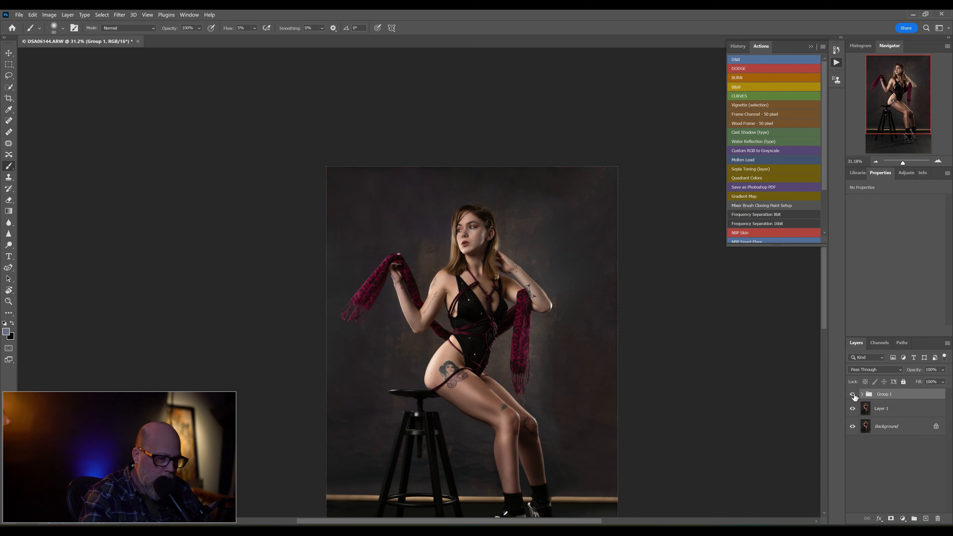
pyautogui.hotkey('ctrl', '0')
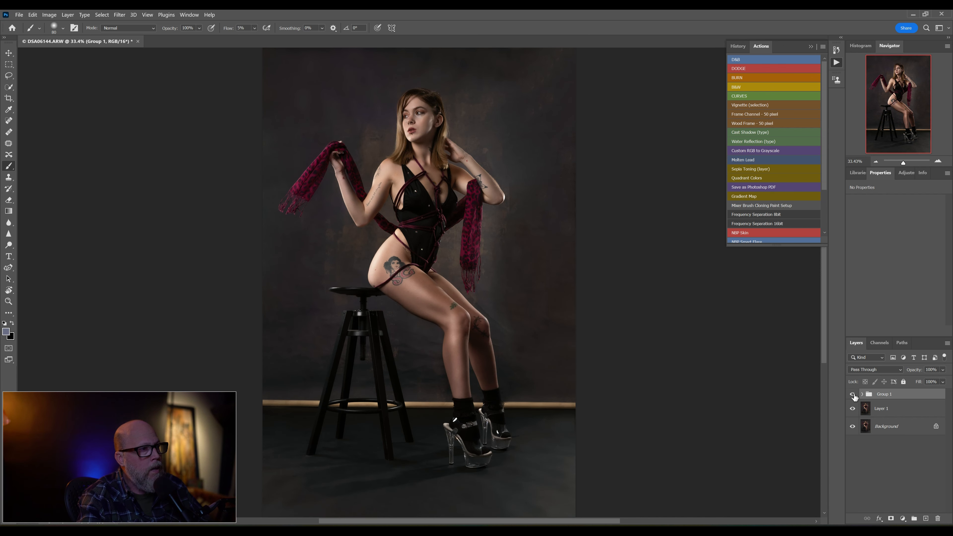
pyautogui.click(853, 395)
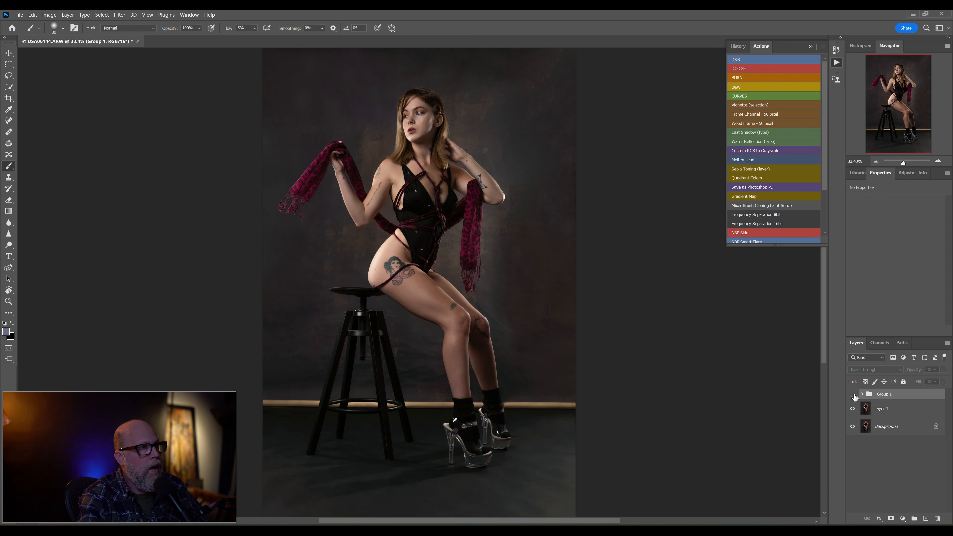
pyautogui.click(853, 395)
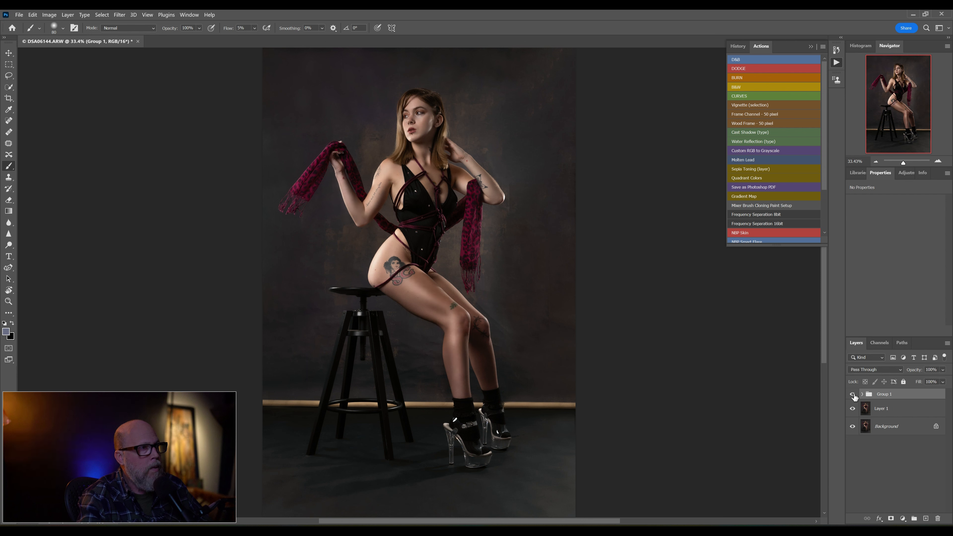
pyautogui.click(853, 395)
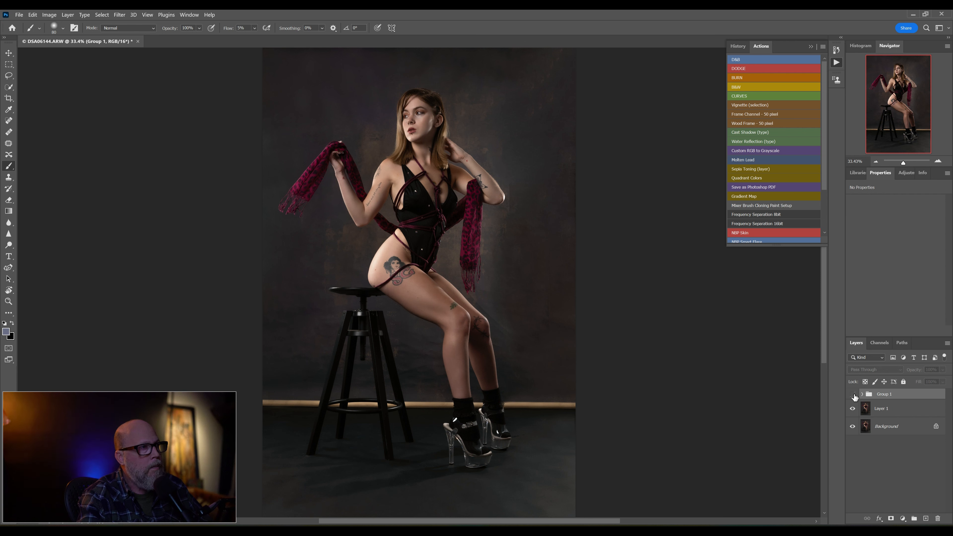
pyautogui.click(854, 395)
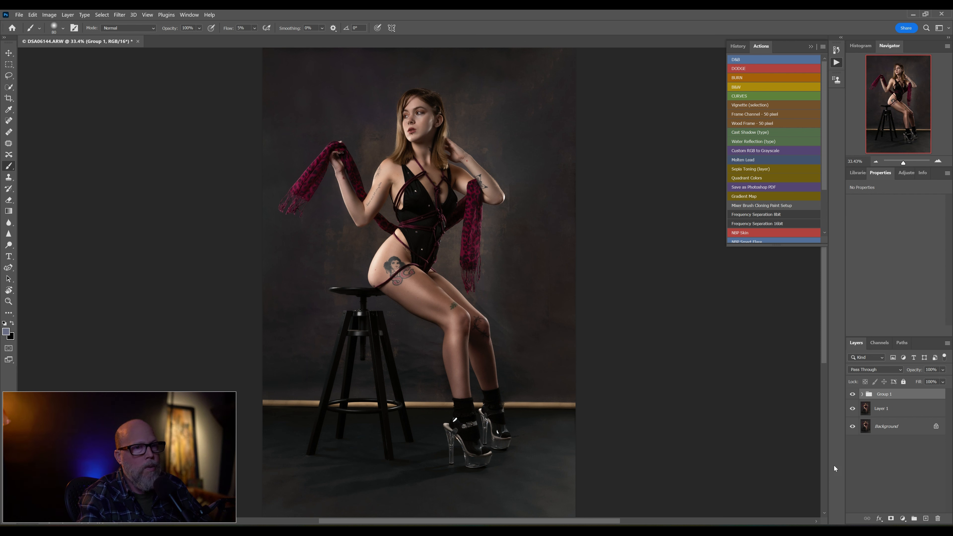
# Add a new layer on top and remove blemishes around the model's mouth and chin with a small Content-Aware Spot Healing Brush
pyautogui.click(926, 519)
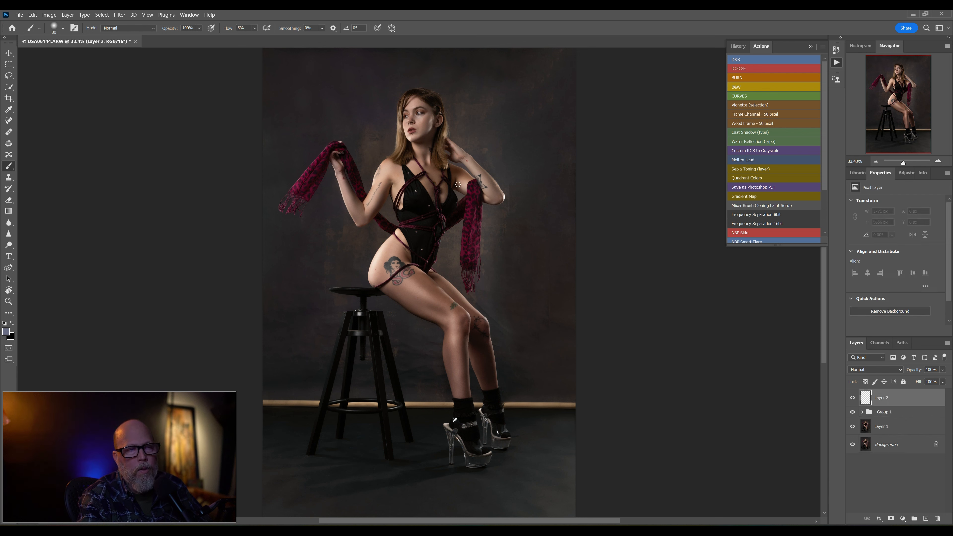
pyautogui.scroll(8, 454, 191)
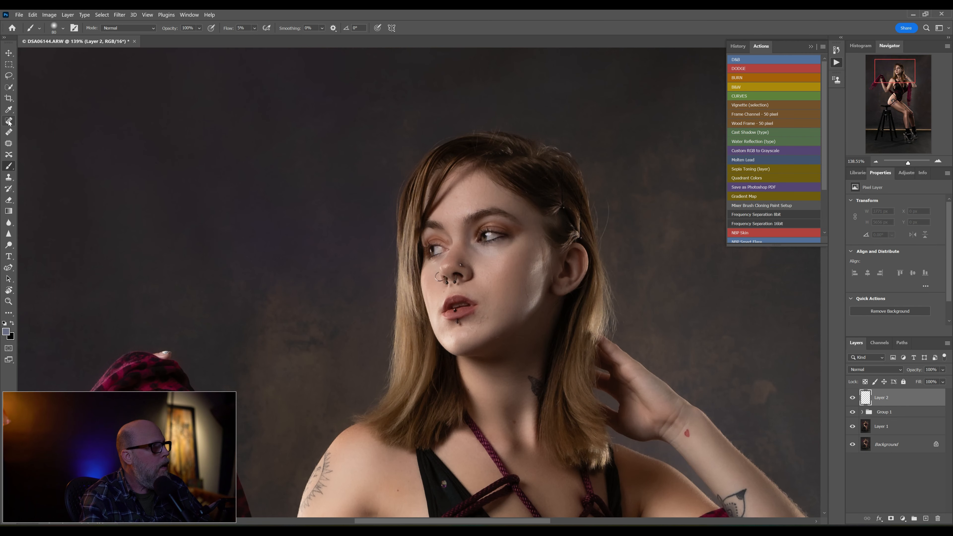
pyautogui.click(8, 121)
pyautogui.press('[')
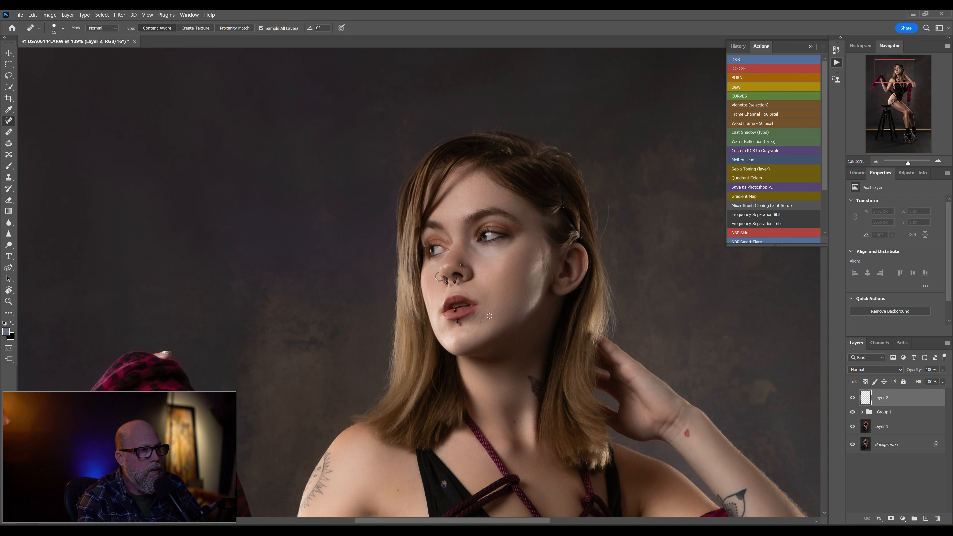
pyautogui.click(487, 318)
pyautogui.click(481, 322)
pyautogui.click(475, 313)
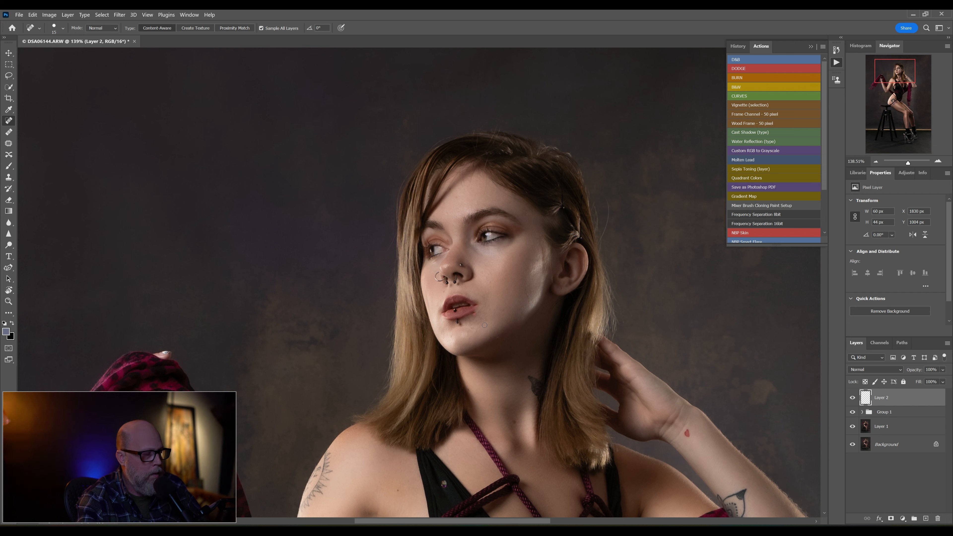
pyautogui.click(472, 329)
pyautogui.click(448, 339)
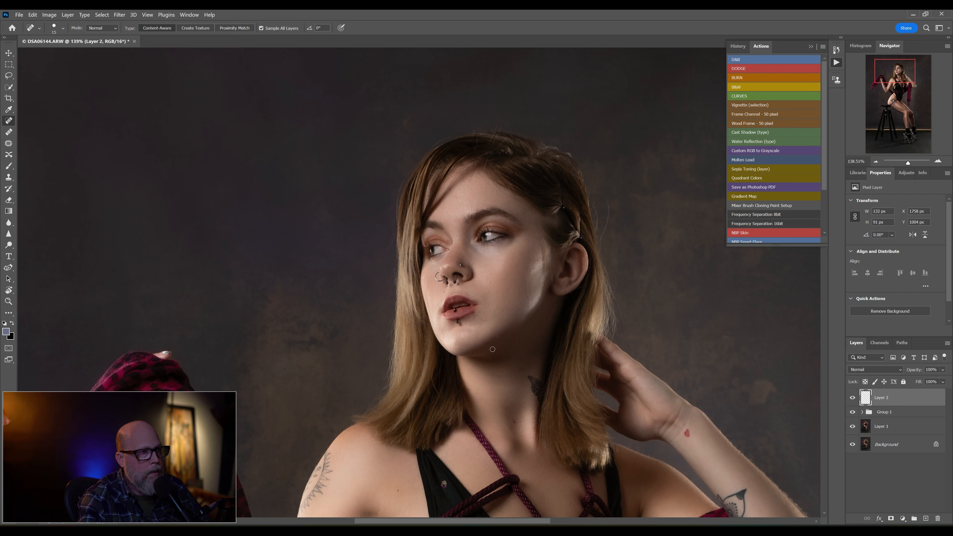
# Remove the remaining blemishes on the cheek and forehead with the small Content-Aware Spot Healing Brush
pyautogui.click(488, 283)
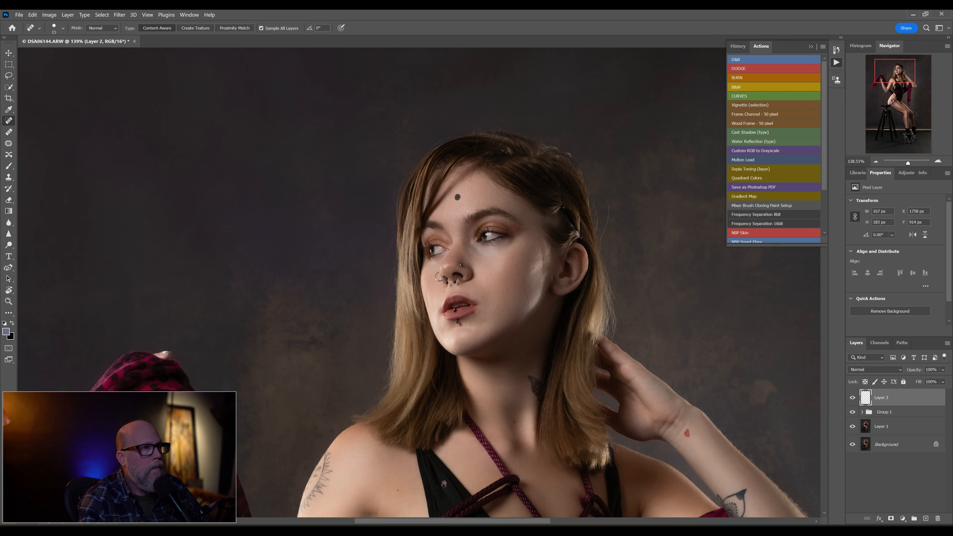
pyautogui.click(534, 264)
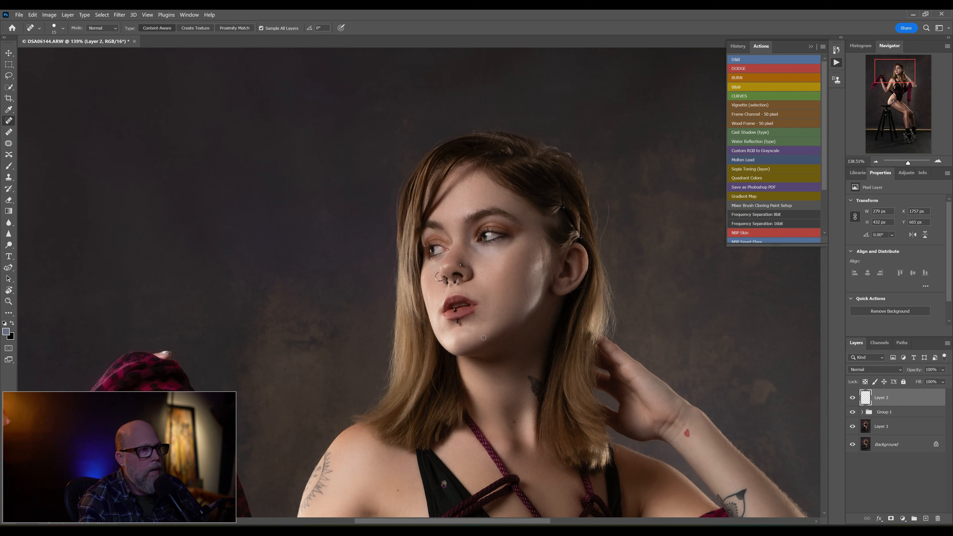
# Clean up the shadowed edge and corner of the lower lip using the Clone Stamp at 10% flow with a very small brush
pyautogui.press('s')
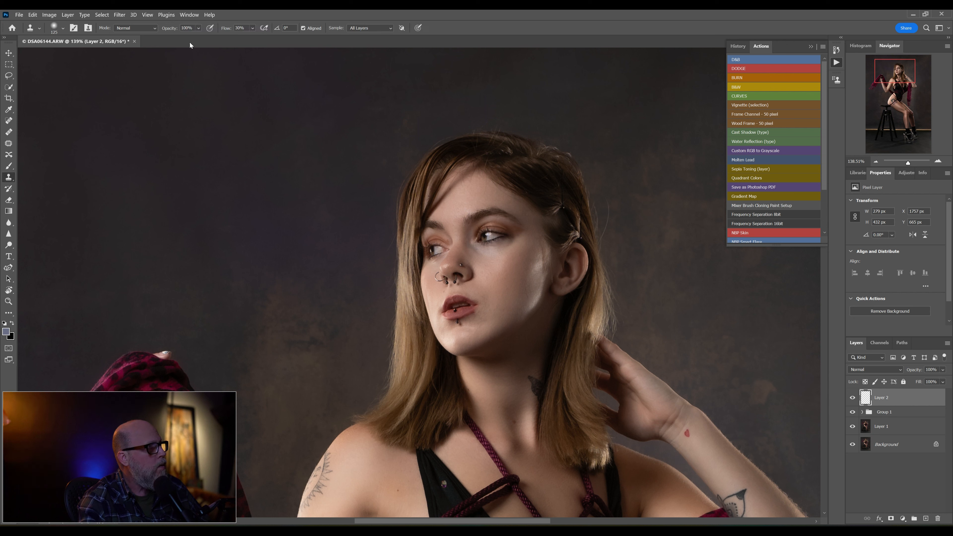
pyautogui.write('10')
pyautogui.press('Return')
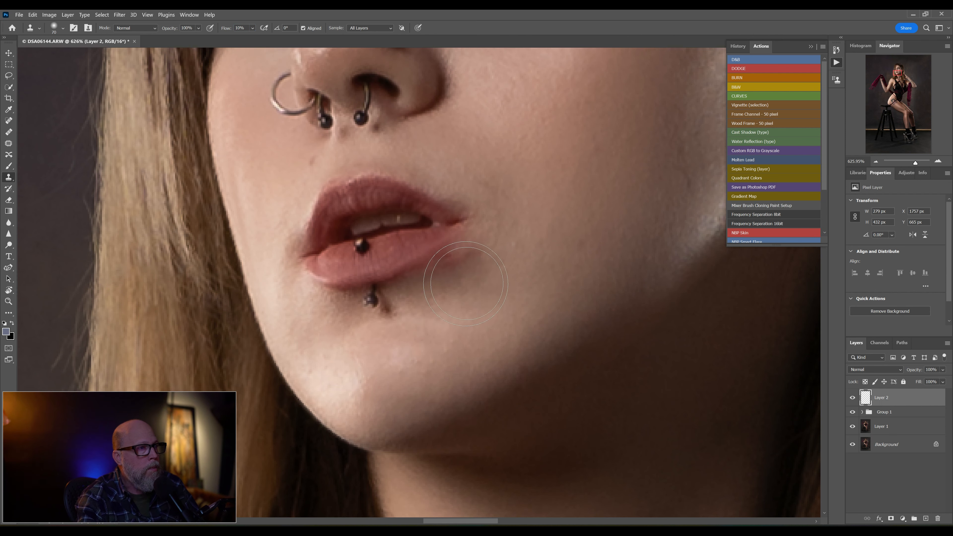
pyautogui.press('[')
pyautogui.press('[')
pyautogui.press('[')
pyautogui.press('[')
pyautogui.press('[')
pyautogui.press('[')
pyautogui.press('[')
pyautogui.press('[')
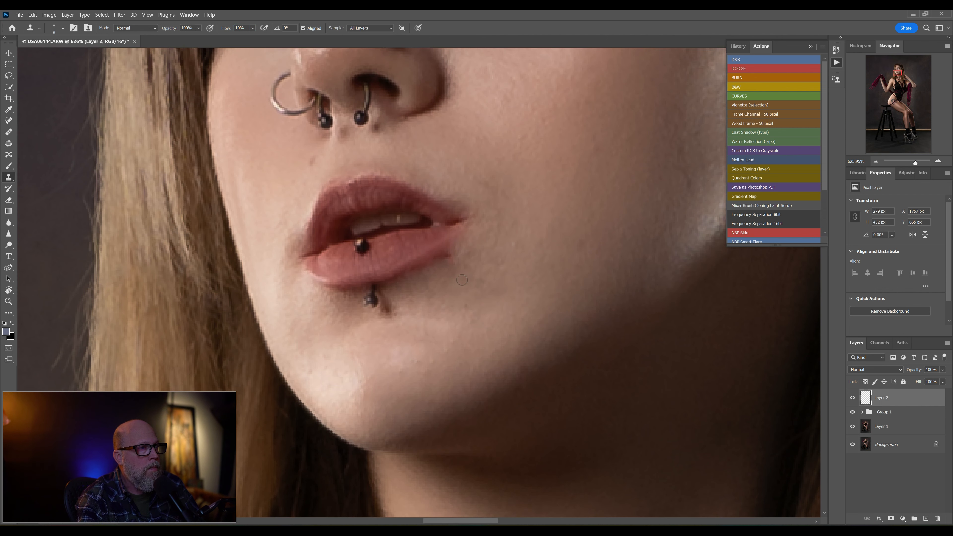
pyautogui.keyDown('alt'); pyautogui.click(437, 260); pyautogui.keyUp('alt')
pyautogui.moveTo(442, 258); pyautogui.dragTo(448, 260)
pyautogui.keyDown('alt'); pyautogui.click(444, 253); pyautogui.keyUp('alt')
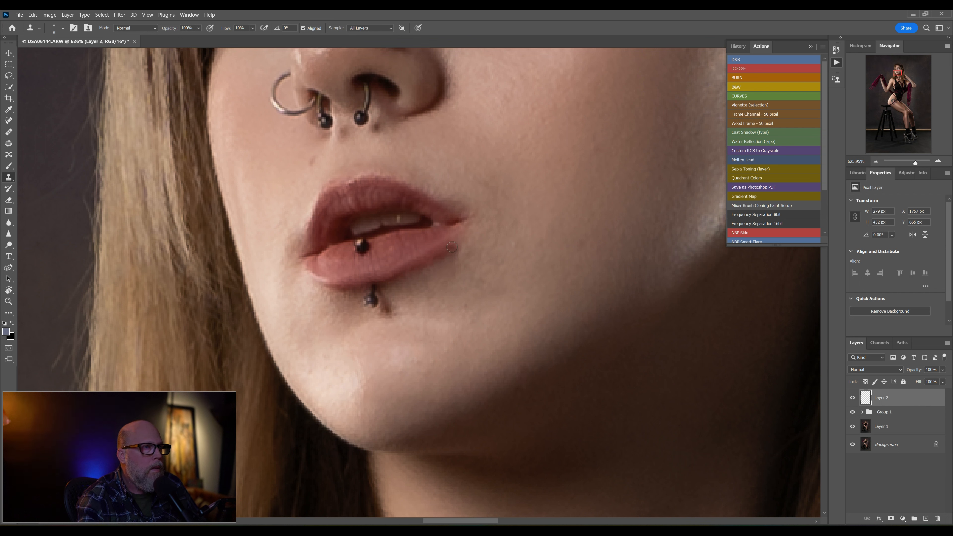
pyautogui.keyDown('alt'); pyautogui.click(465, 240); pyautogui.keyUp('alt')
pyautogui.moveTo(460, 247); pyautogui.dragTo(451, 259)
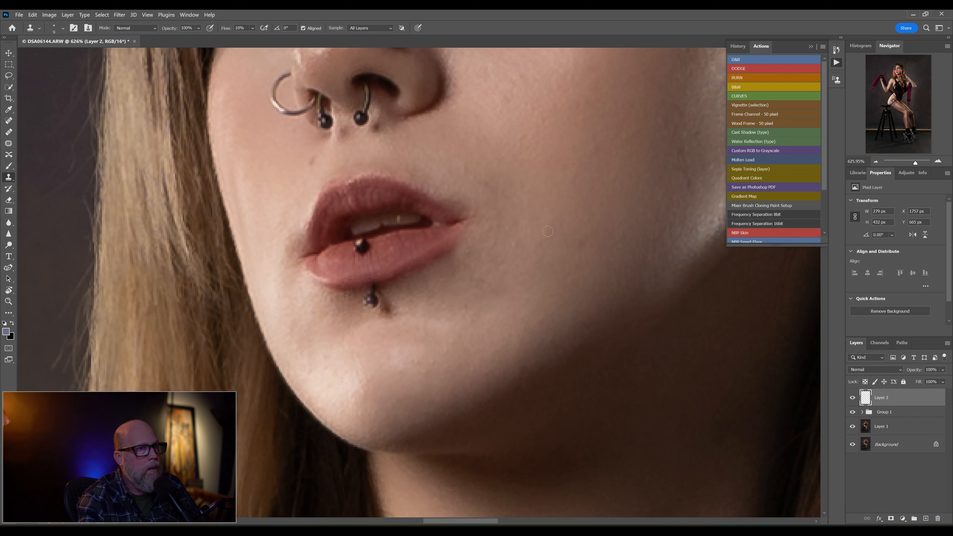
# Soften the skin under the model's eye with an enlarged Clone Stamp brush, and undo a stray dab on the jaw
pyautogui.hotkey('ctrl', '0')
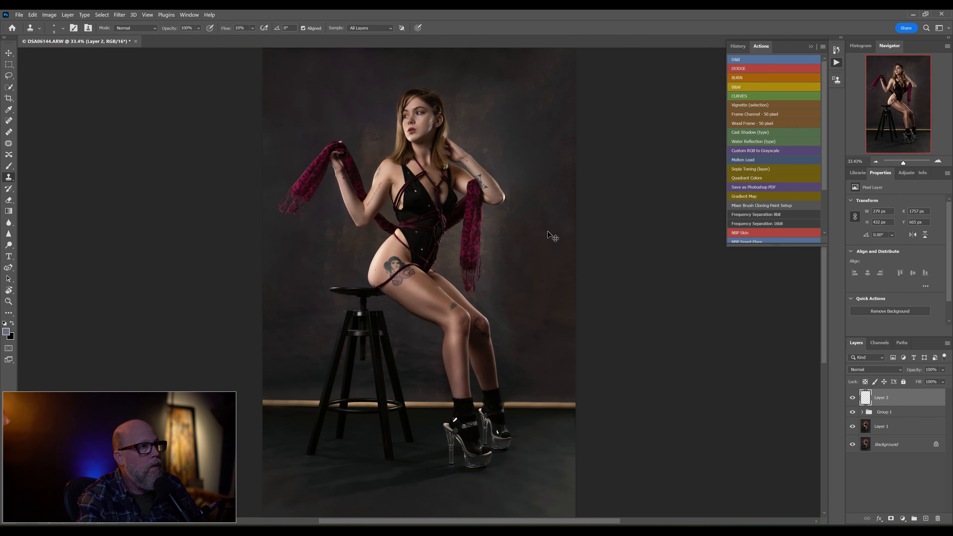
pyautogui.hotkey('ctrl', '-')
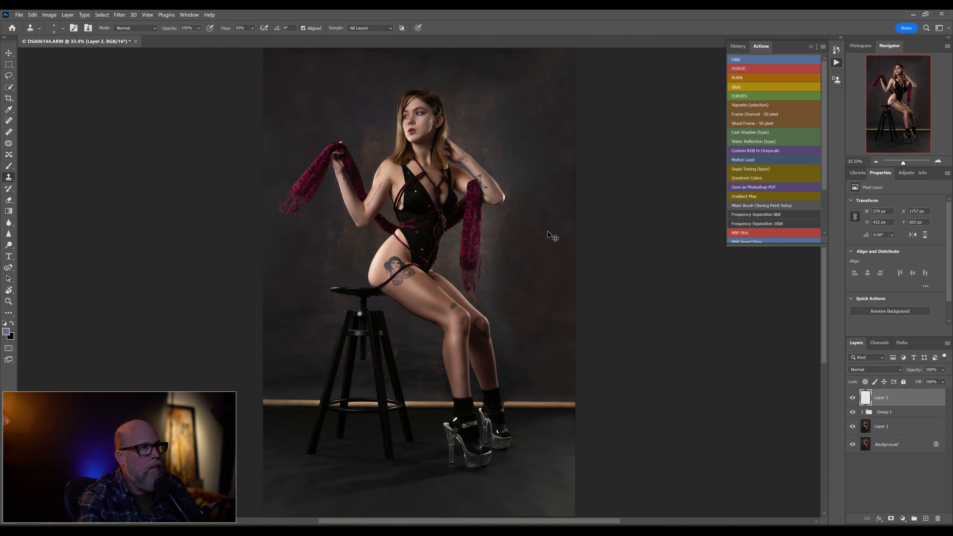
pyautogui.hotkey('ctrl', '+')
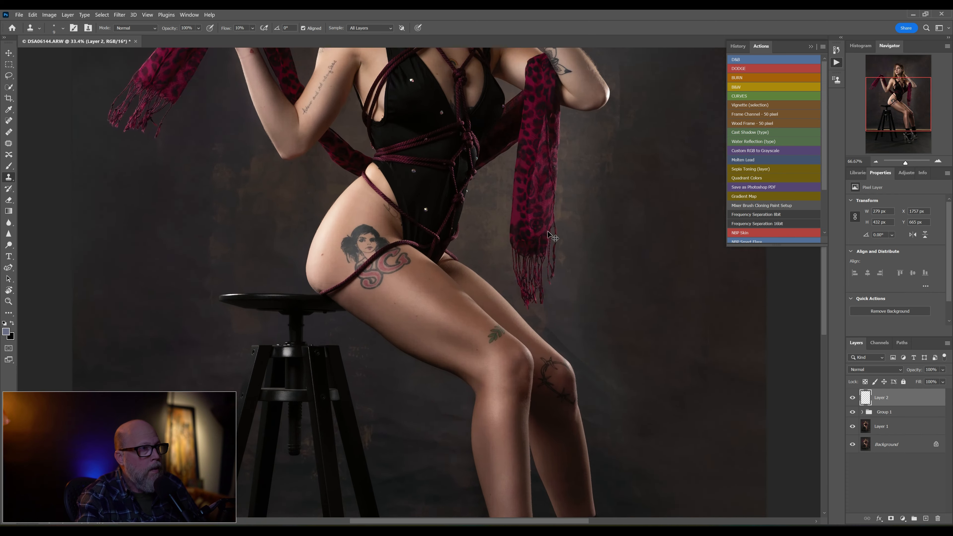
pyautogui.hotkey('ctrl', '+')
pyautogui.hotkey('ctrl', '+')
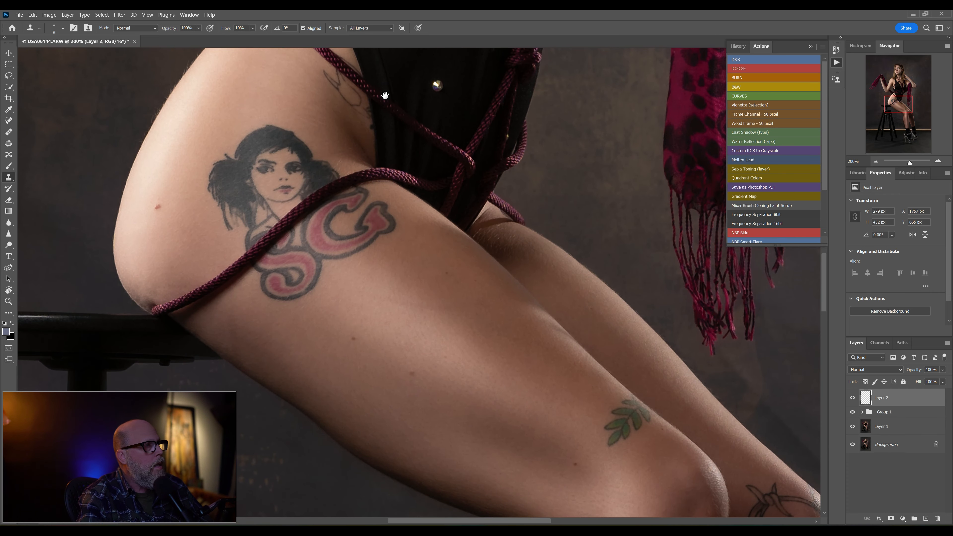
pyautogui.moveTo(385, 95); pyautogui.dragTo(498, 187)
pyautogui.moveTo(533, 113); pyautogui.dragTo(490, 221)
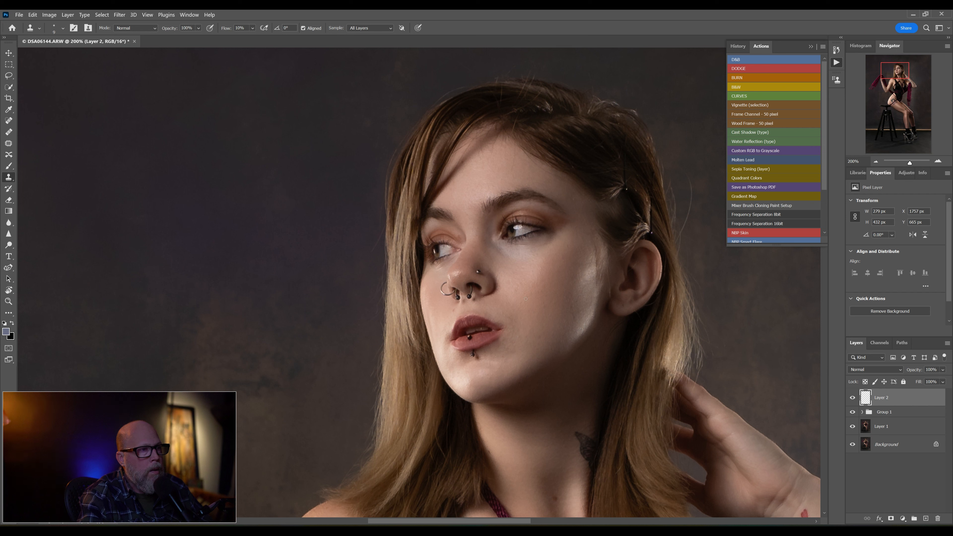
pyautogui.press(']')
pyautogui.press(']')
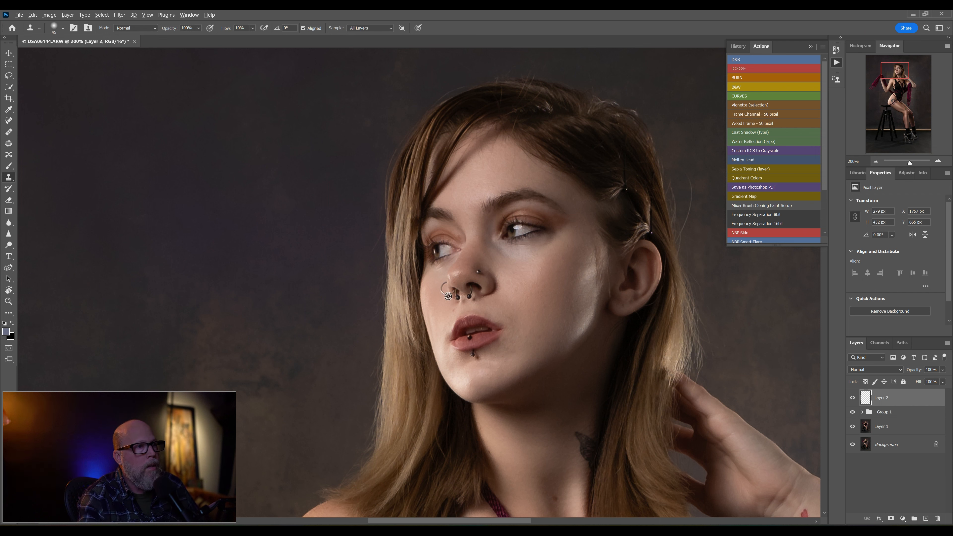
pyautogui.keyDown('alt'); pyautogui.click(515, 263); pyautogui.keyUp('alt')
pyautogui.moveTo(507, 250)
pyautogui.mouseDown()
pyautogui.moveTo(492, 246)
pyautogui.moveTo(533, 255)
pyautogui.moveTo(520, 253)
pyautogui.mouseUp()
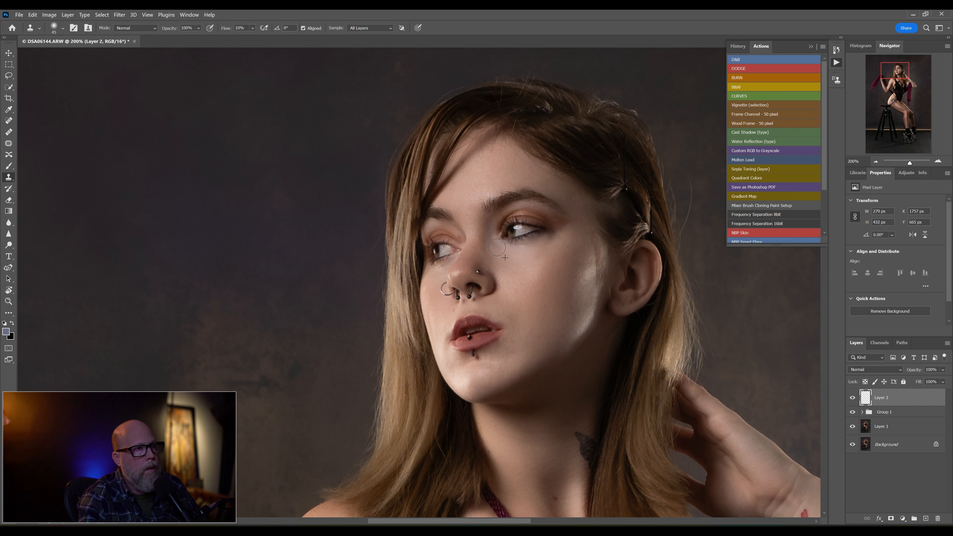
pyautogui.click(556, 344)
pyautogui.hotkey('ctrl', 'z')
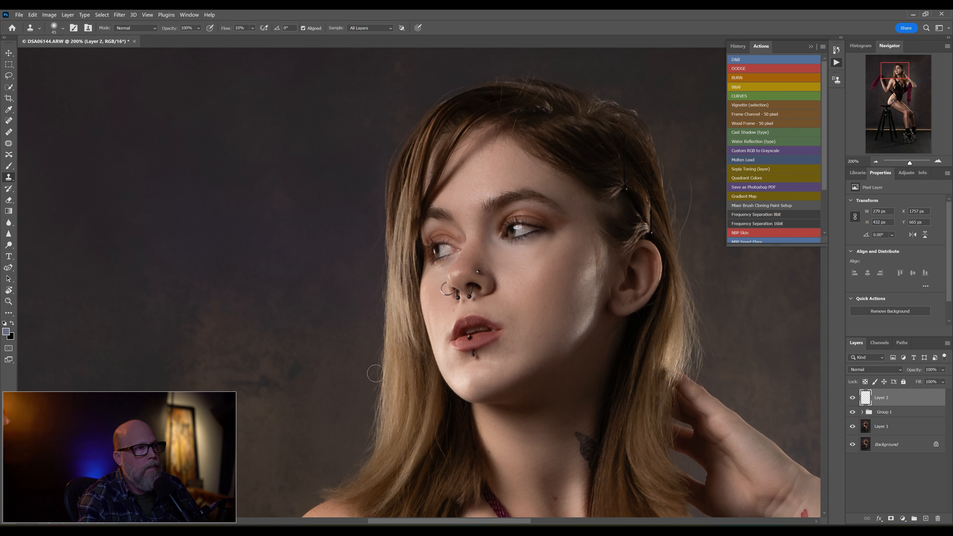
# Toggle the visibility of Layer 2 to compare the face before and after the skin cleanup
pyautogui.click(853, 399)
pyautogui.click(853, 398)
pyautogui.click(853, 399)
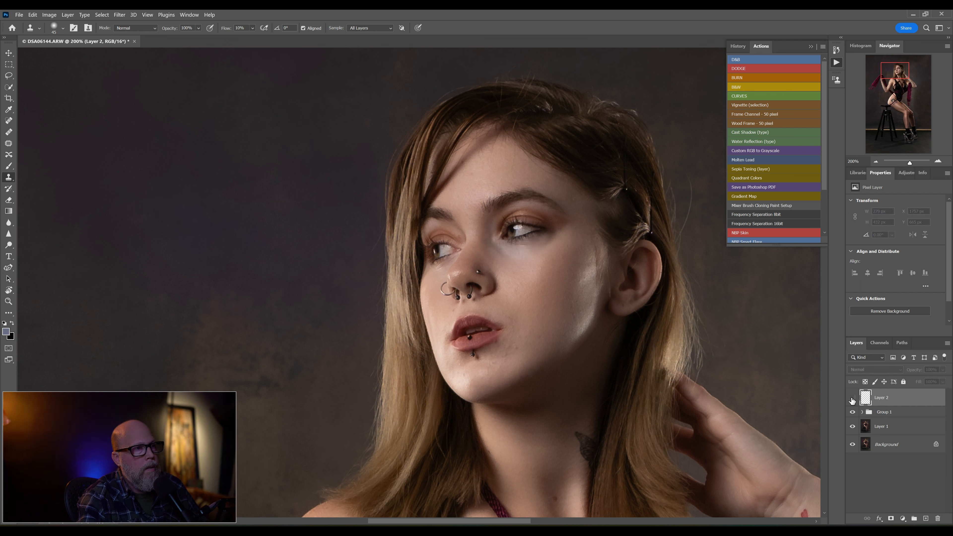
pyautogui.click(853, 399)
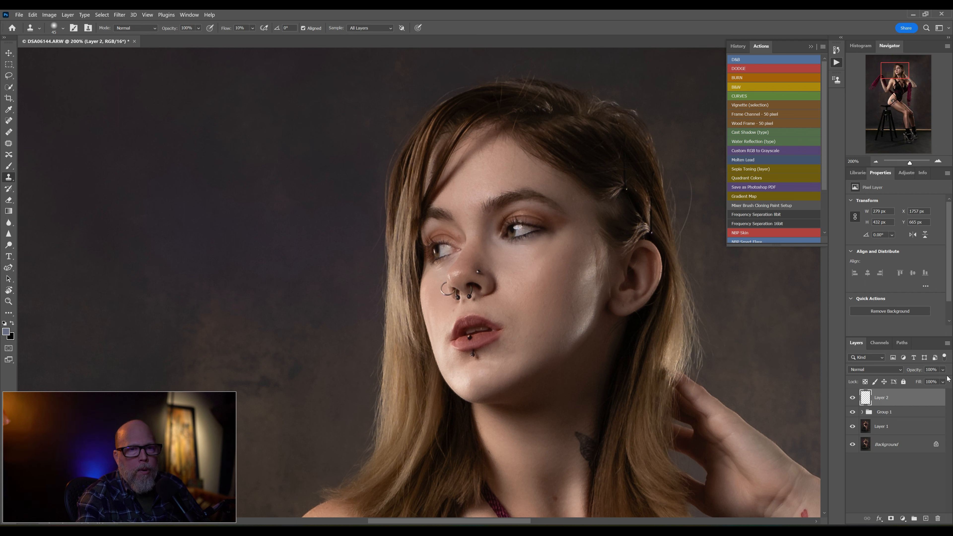
# Lower the opacity of Layer 2 to 64% and toggle its visibility to check the softened retouching
pyautogui.click(942, 370)
pyautogui.moveTo(946, 382); pyautogui.dragTo(935, 381)
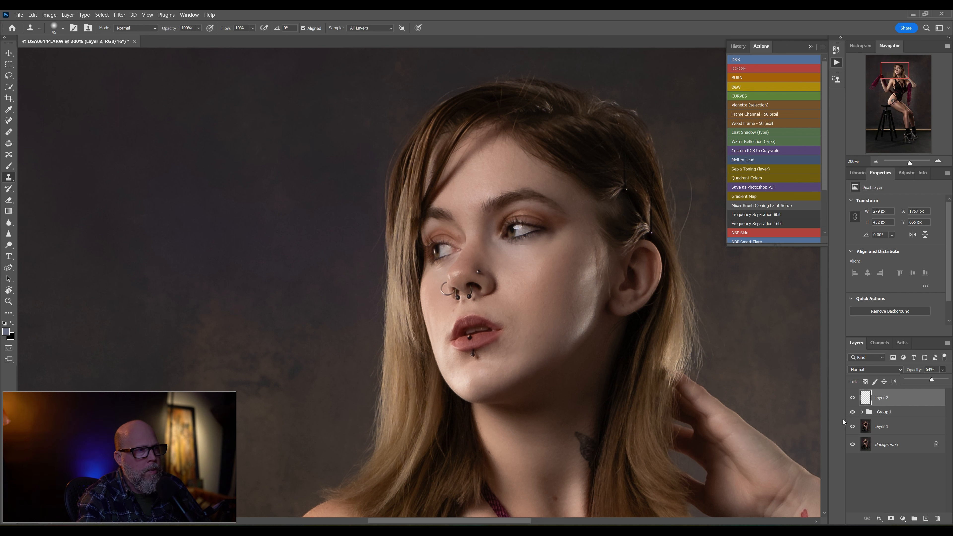
pyautogui.click(853, 398)
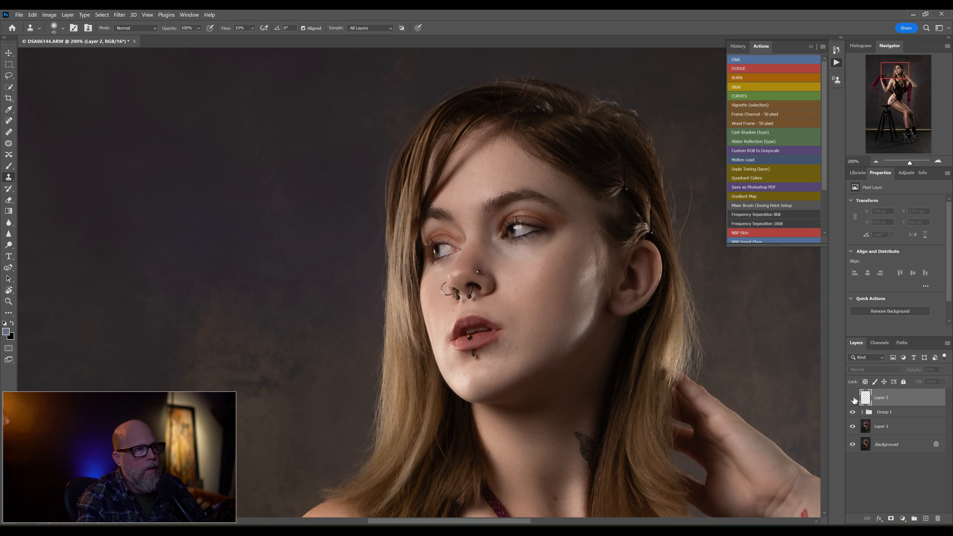
pyautogui.click(853, 398)
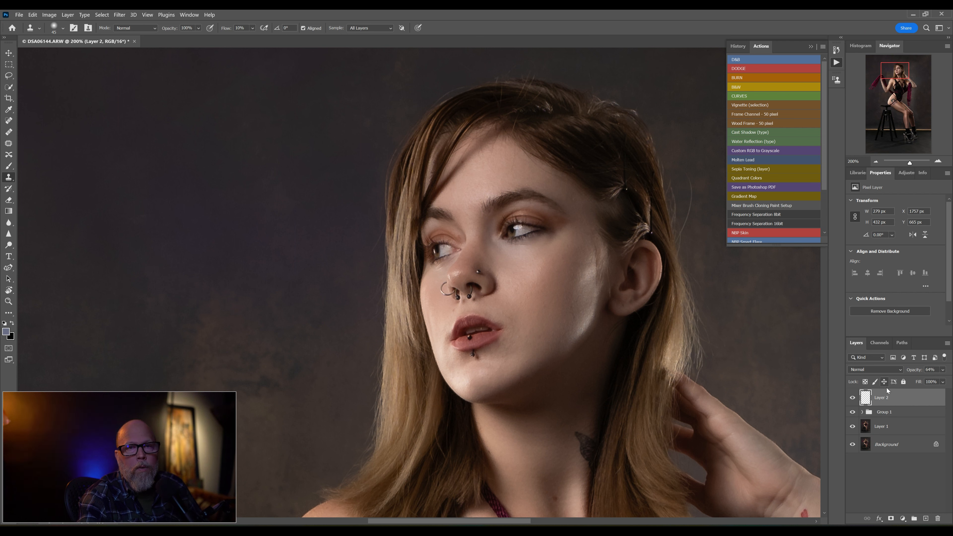
pyautogui.click(853, 398)
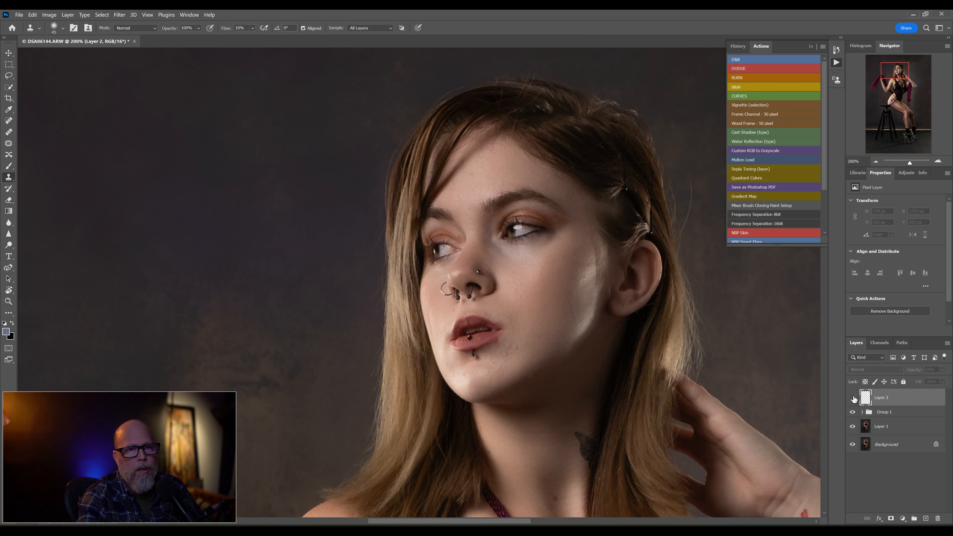
pyautogui.click(853, 399)
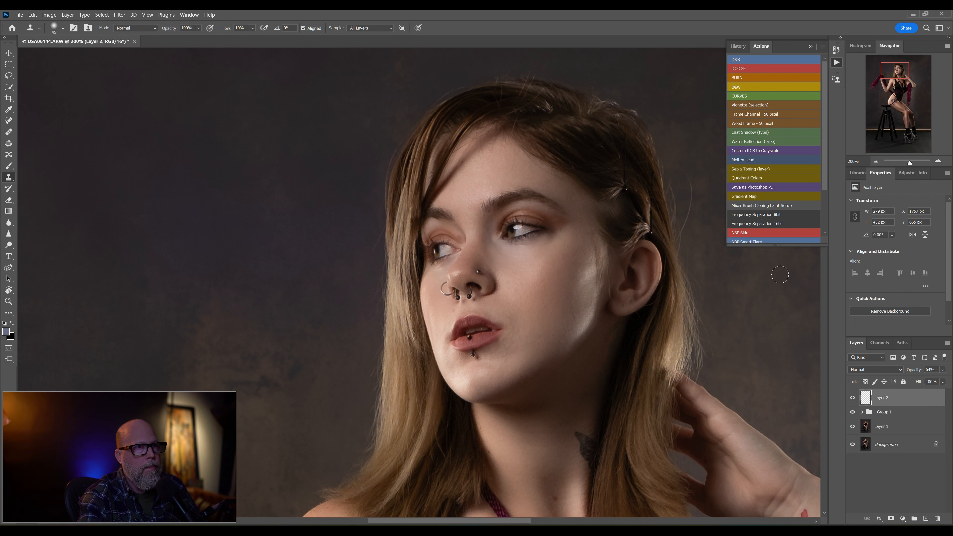
# Try to extend the backdrop with a 4:5 Content-Aware crop while the nearly empty Layer 2 is selected
pyautogui.hotkey('ctrl', '0')
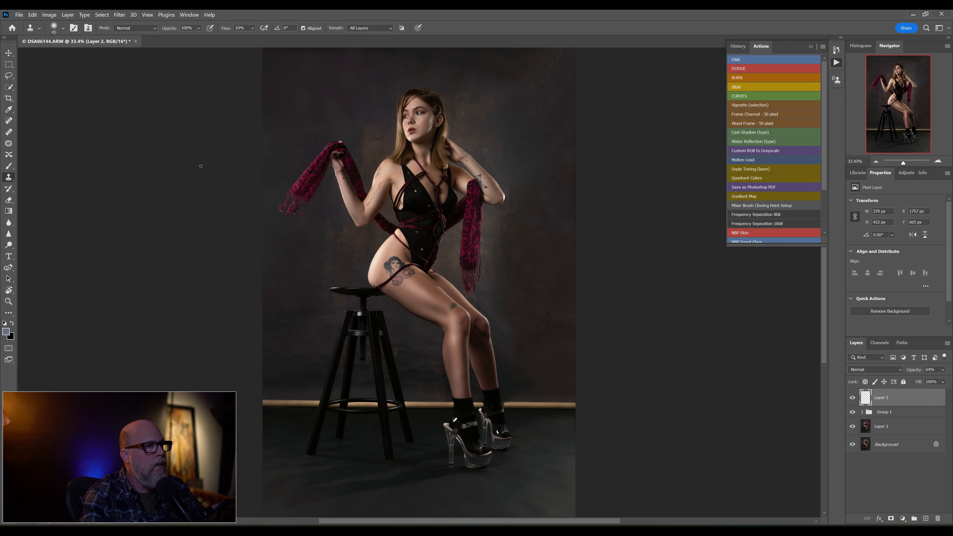
pyautogui.click(10, 99)
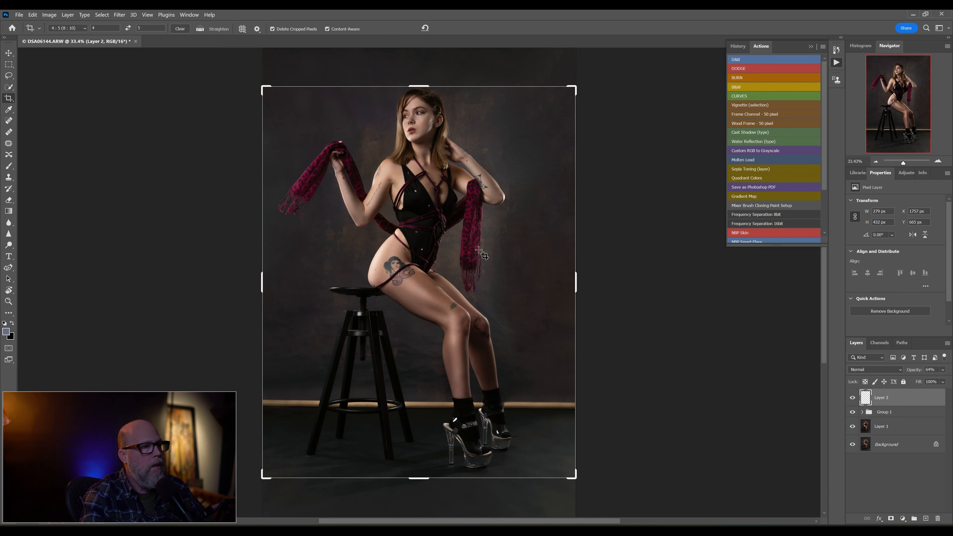
pyautogui.click(484, 256)
pyautogui.moveTo(417, 86); pyautogui.dragTo(417, 67)
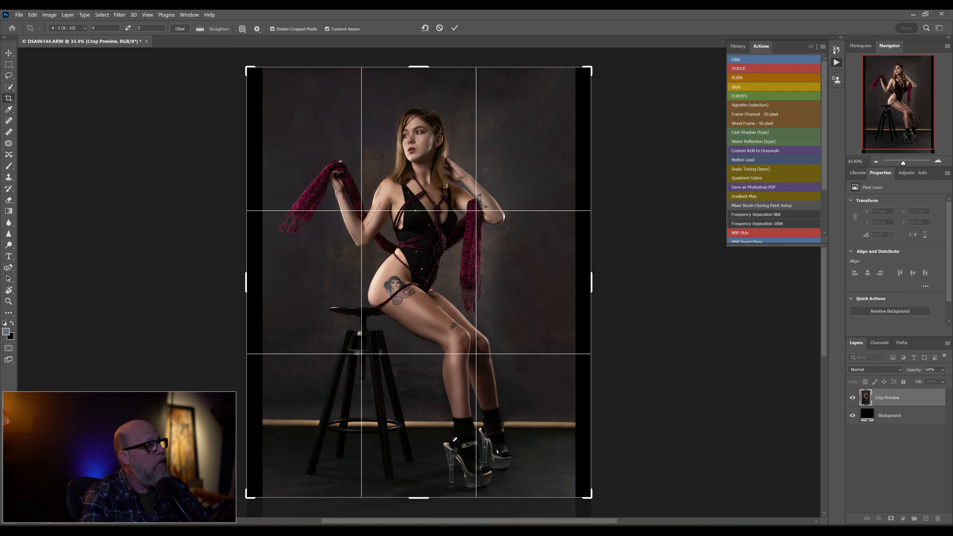
pyautogui.moveTo(416, 498); pyautogui.dragTo(417, 505)
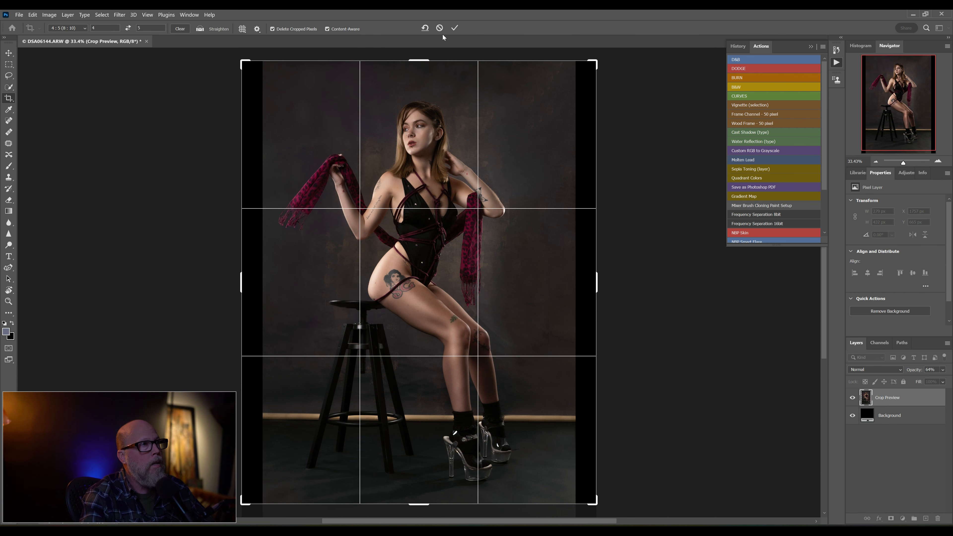
pyautogui.click(455, 28)
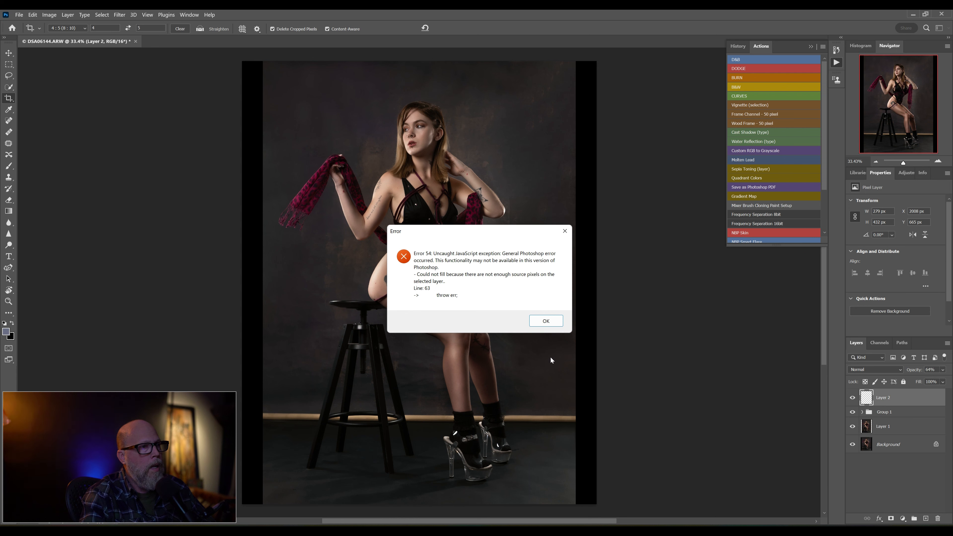
pyautogui.click(546, 321)
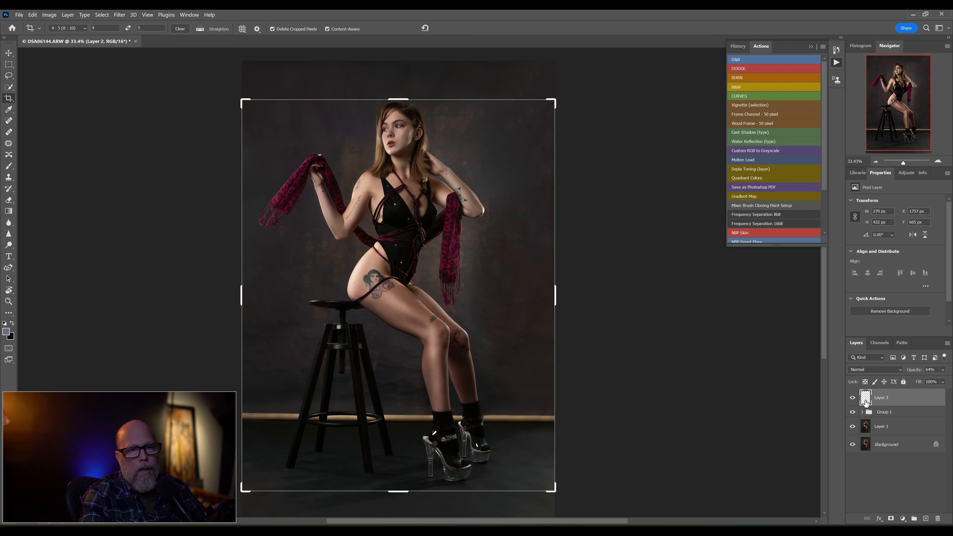
# Stamp all visible layers into a new merged layer above Layer 2, keeping the layers below instead of flattening the image
pyautogui.rightClick(889, 450)
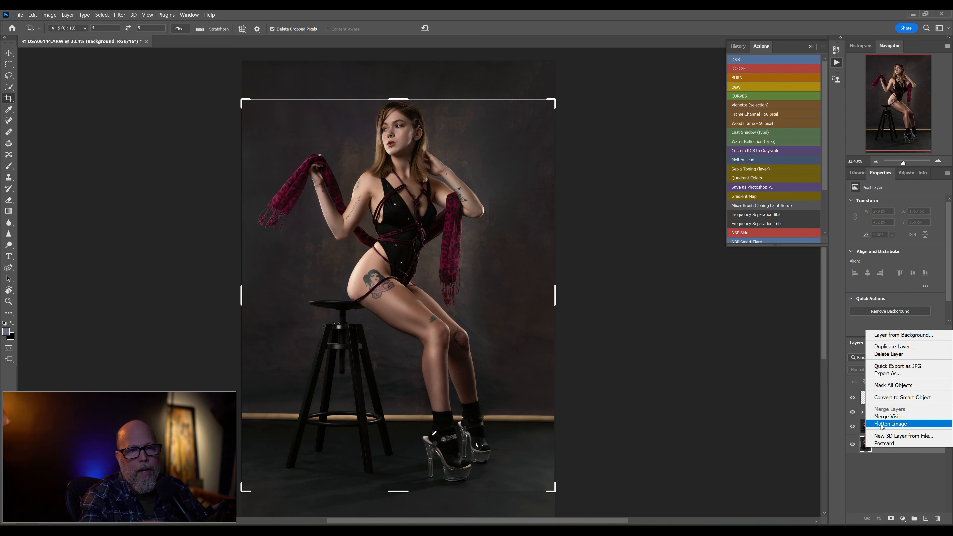
pyautogui.click(767, 402)
pyautogui.click(875, 399)
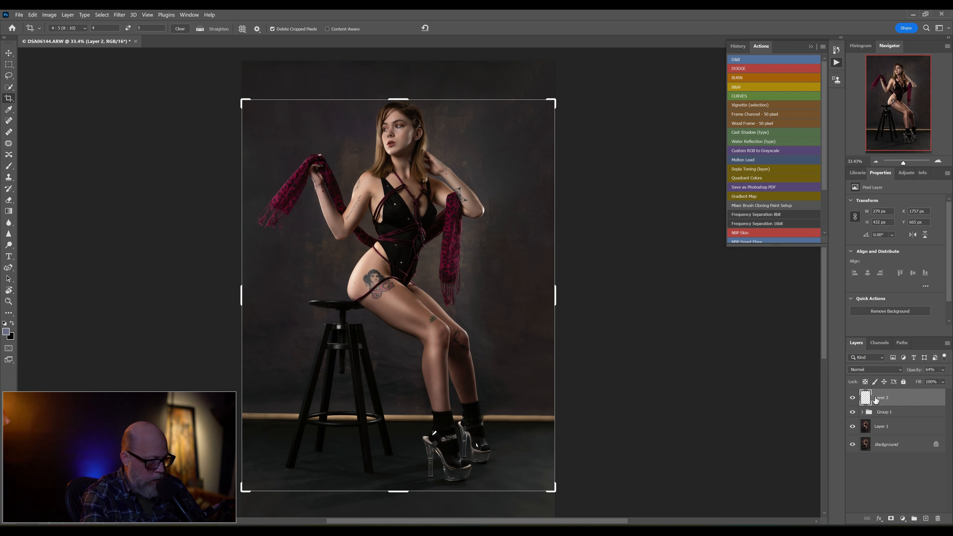
pyautogui.hotkey('ctrl', 'alt', 'shift', 'e')
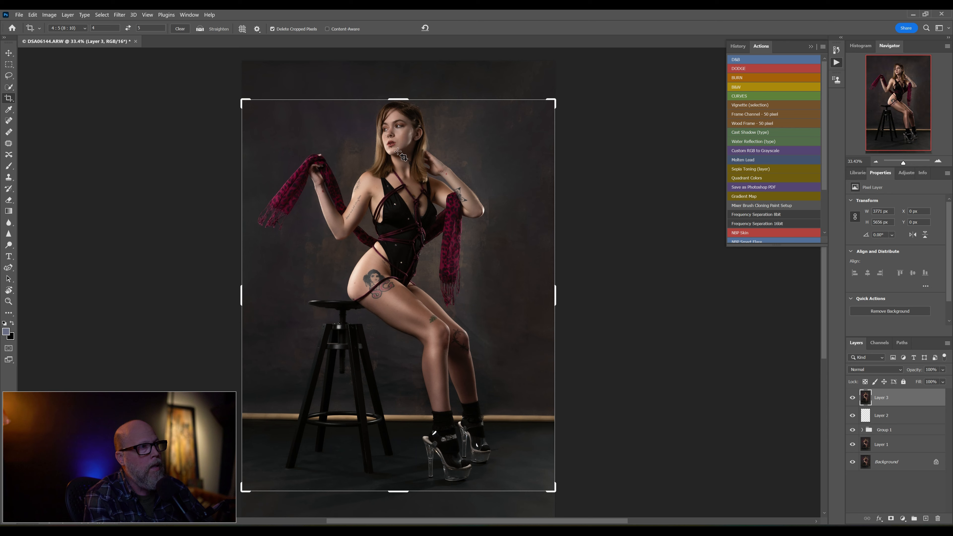
# Crop the merged layer at 4:5 with Content-Aware fill, widening the backdrop on both sides to about 4153 × 5192 px
pyautogui.moveTo(398, 100); pyautogui.dragTo(404, 87)
pyautogui.moveTo(394, 508); pyautogui.dragTo(395, 509)
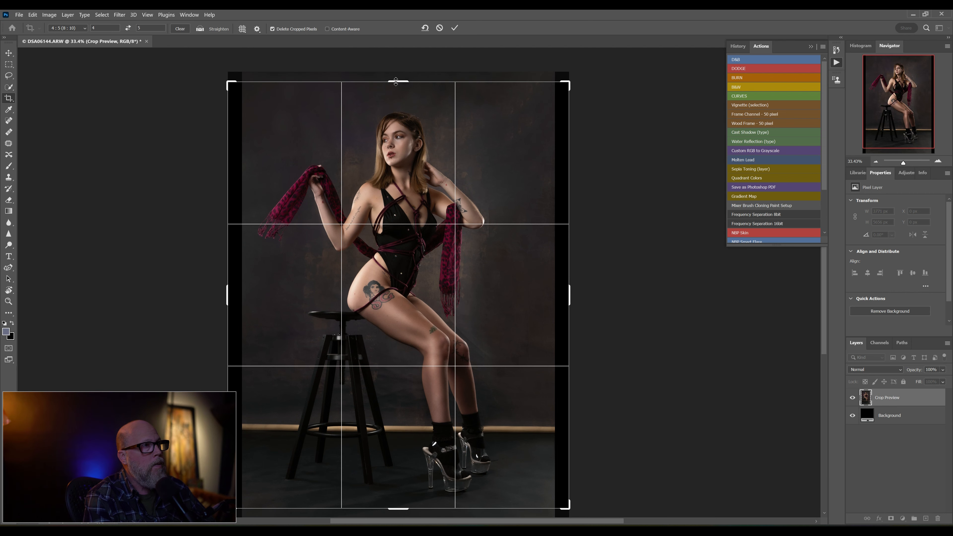
pyautogui.moveTo(396, 81); pyautogui.dragTo(396, 80)
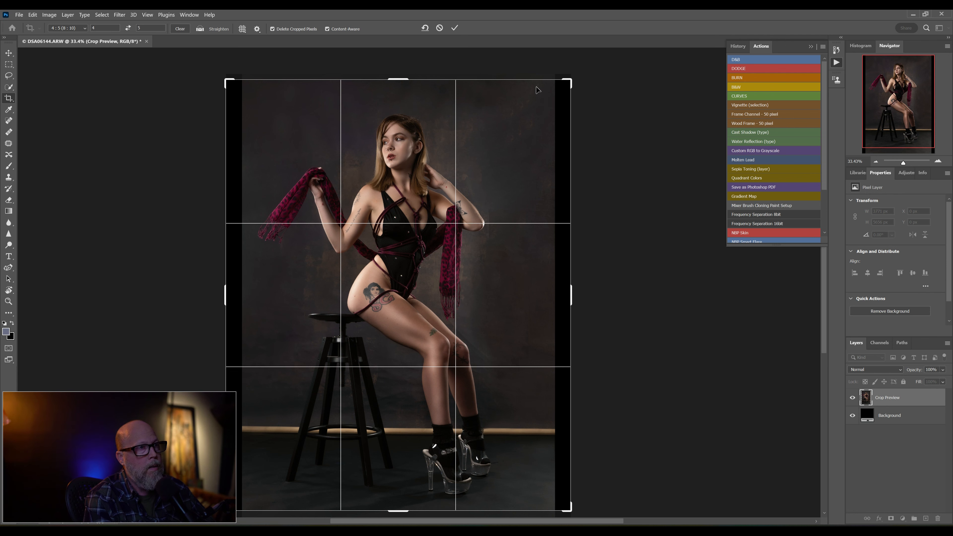
pyautogui.click(455, 27)
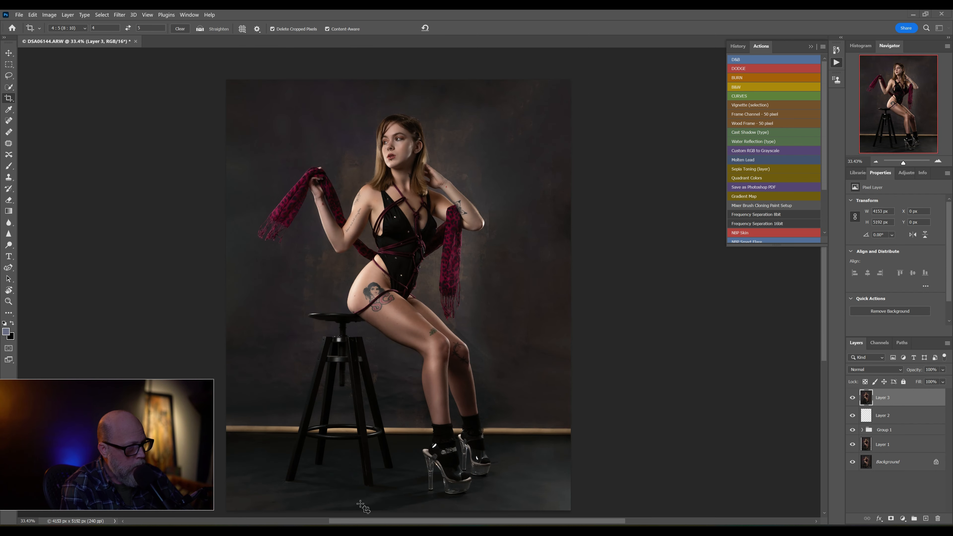
pyautogui.hotkey('ctrl', '0')
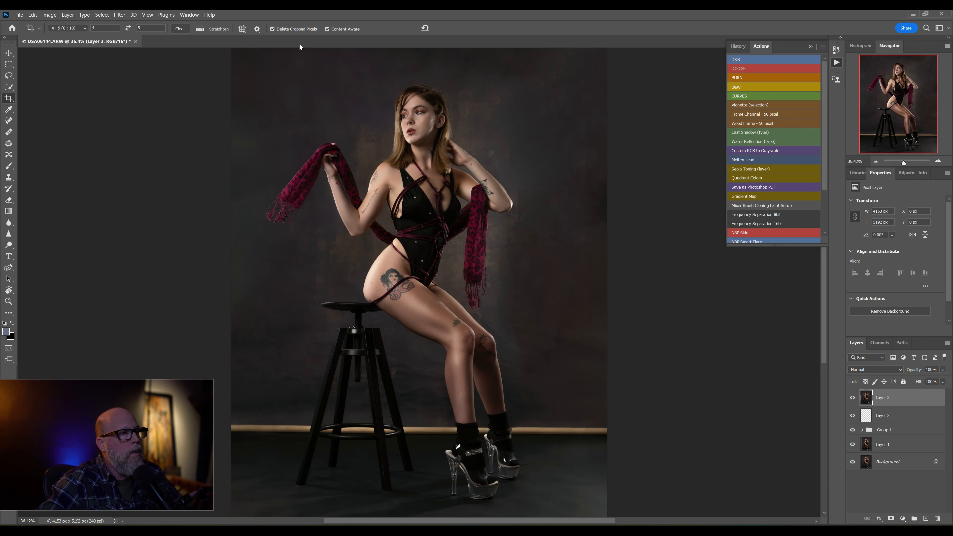